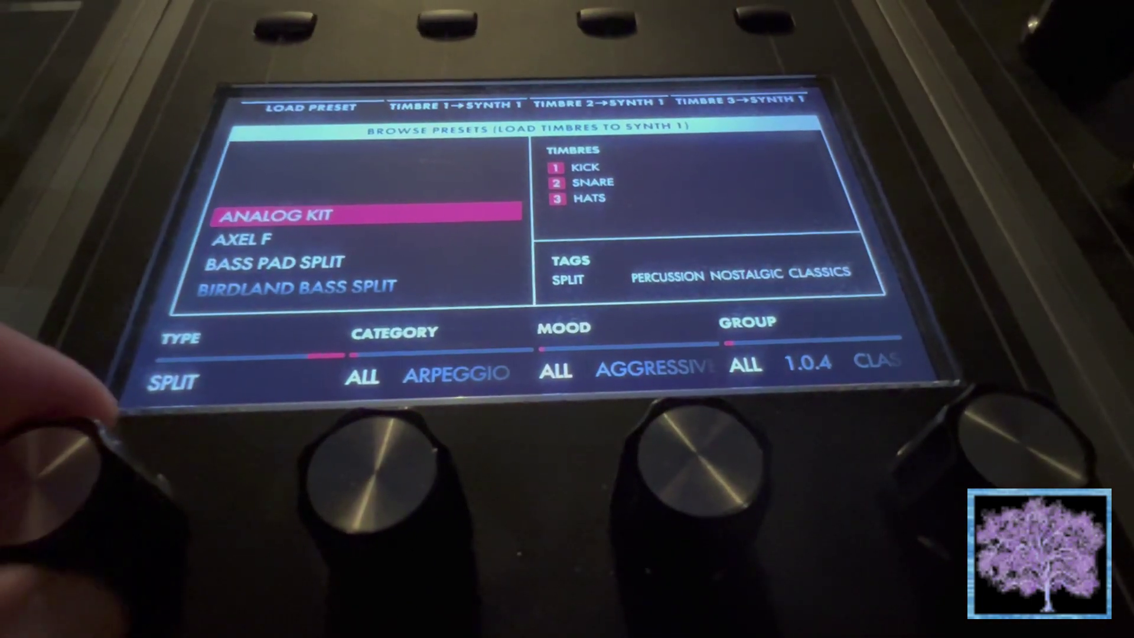
Change the TYPE filter in the Muse's Browse Presets view with the first knob
scroll(53, 461, up, 1)
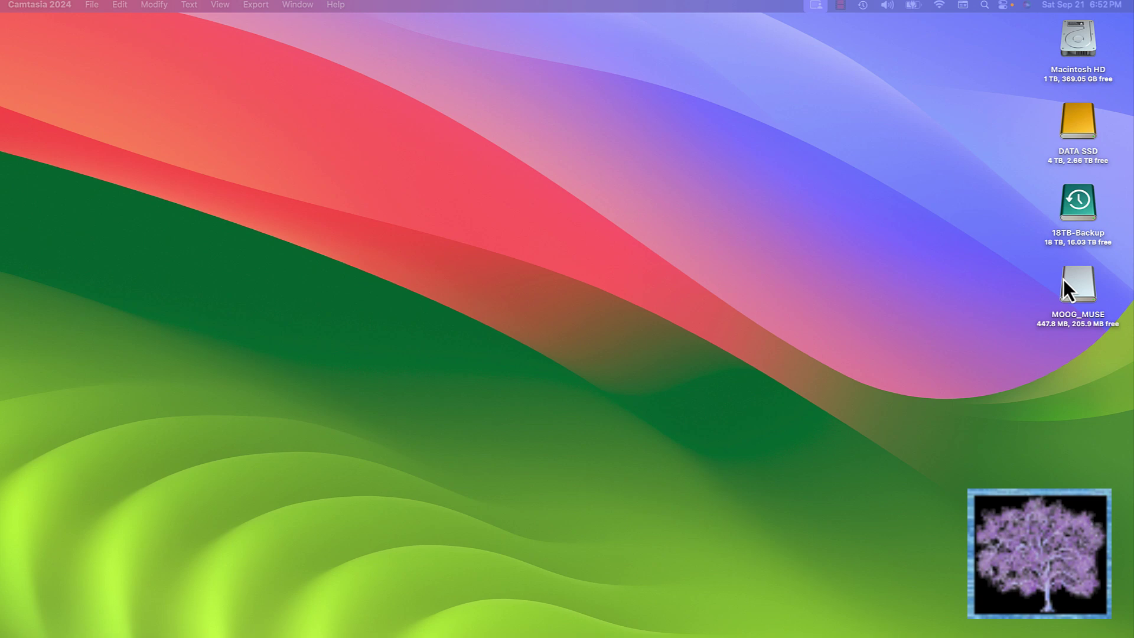
Open the MOOG_MUSE drive in a Finder window and move it into place
double_click(1072, 295)
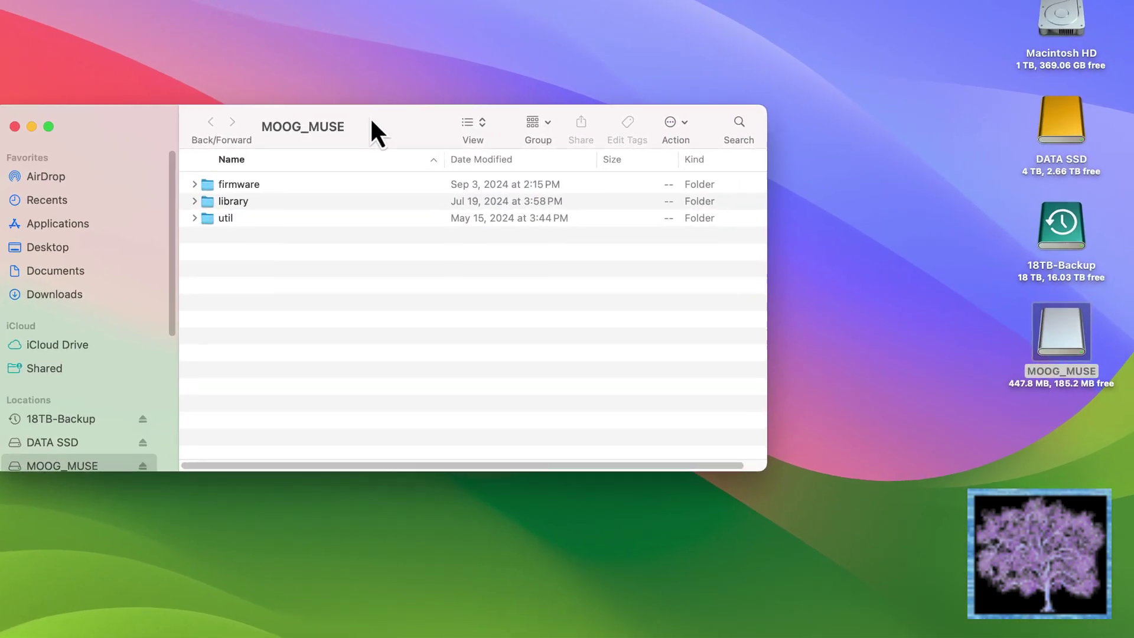
drag(457, 131, 542, 106)
drag(432, 103, 426, 42)
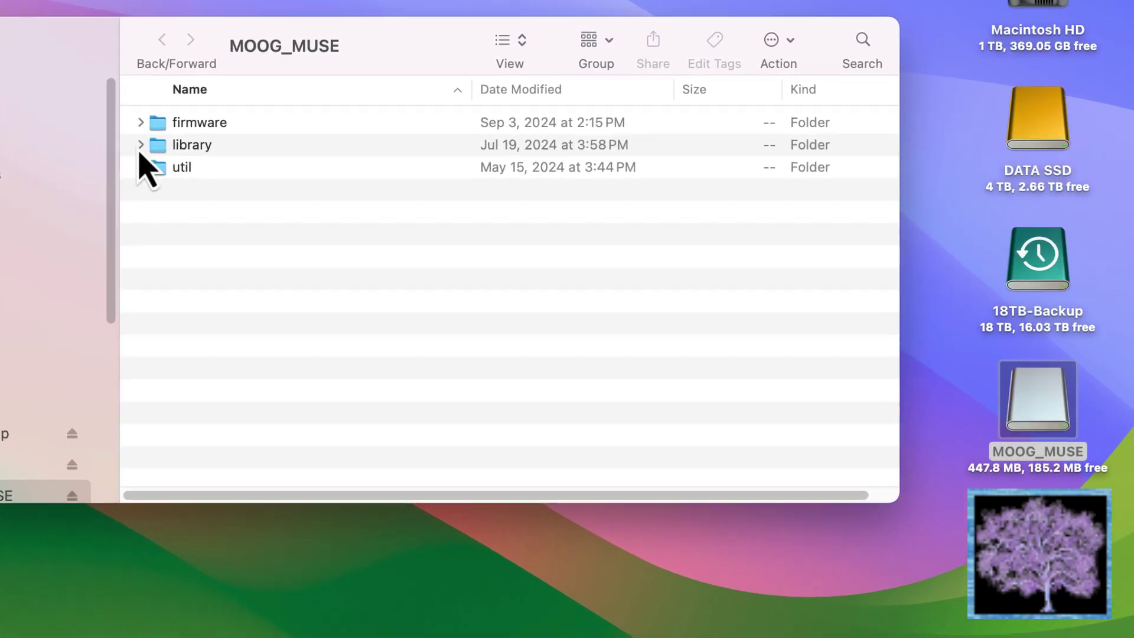
Expand firmware and library to list moog-muse-firmware.bin and bank01–bank16, enlarging the window
click(123, 122)
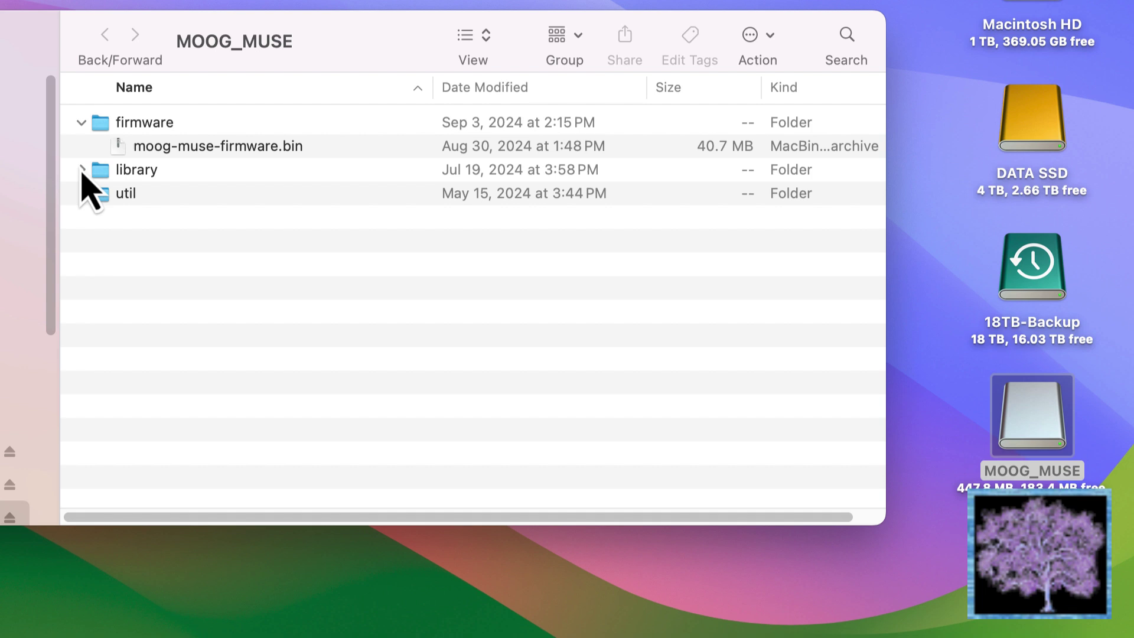
click(81, 170)
scroll(245, 304, down, 1)
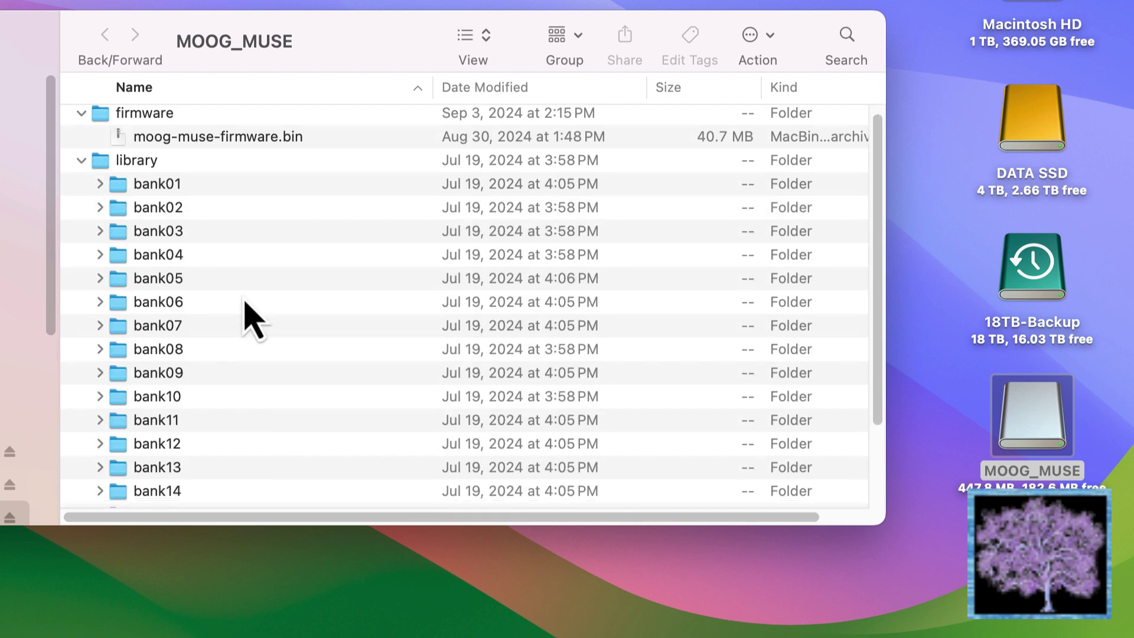
scroll(248, 319, down, 2)
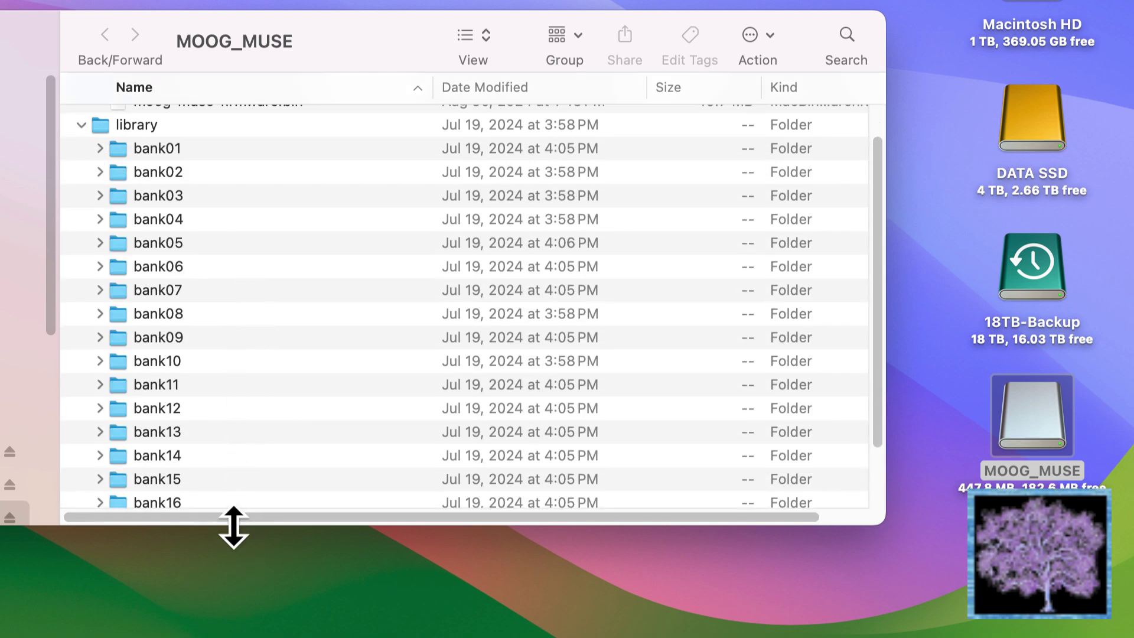
drag(234, 527, 228, 637)
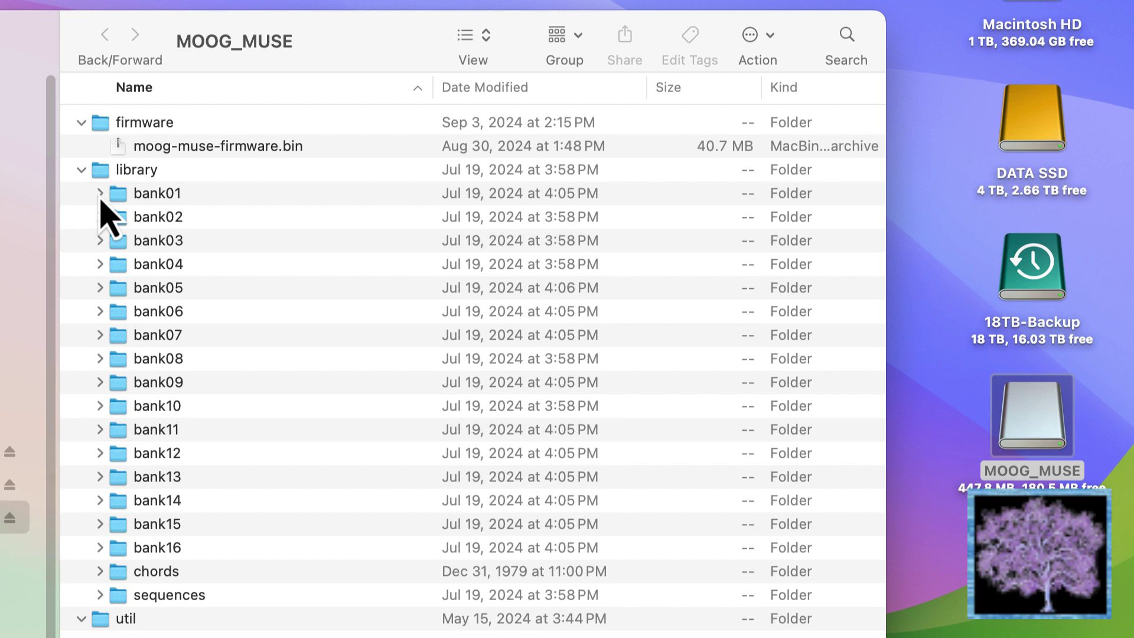
Expand bank01 to show classic1.bank and its patch folders, then select stargazing.mmp
alt+click(100, 195)
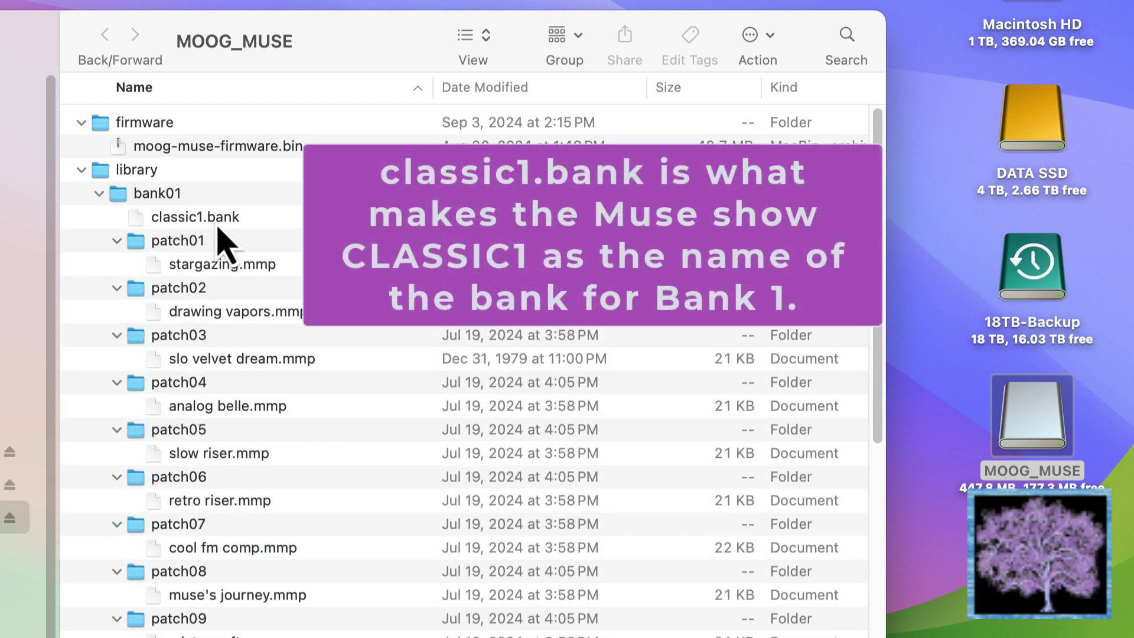
click(272, 219)
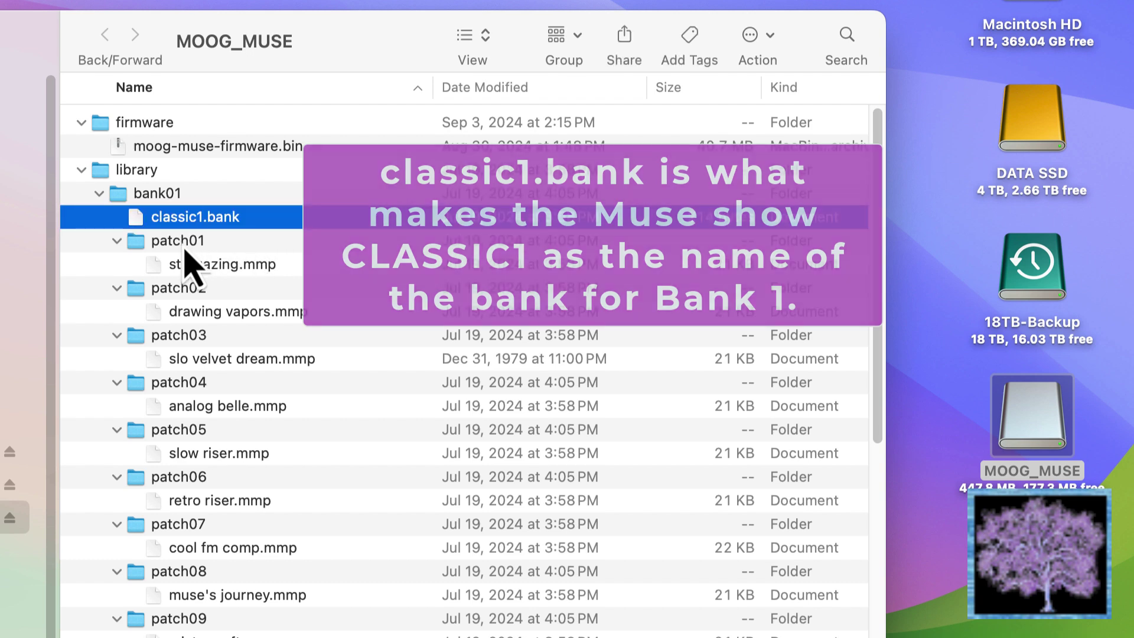
key(Down)
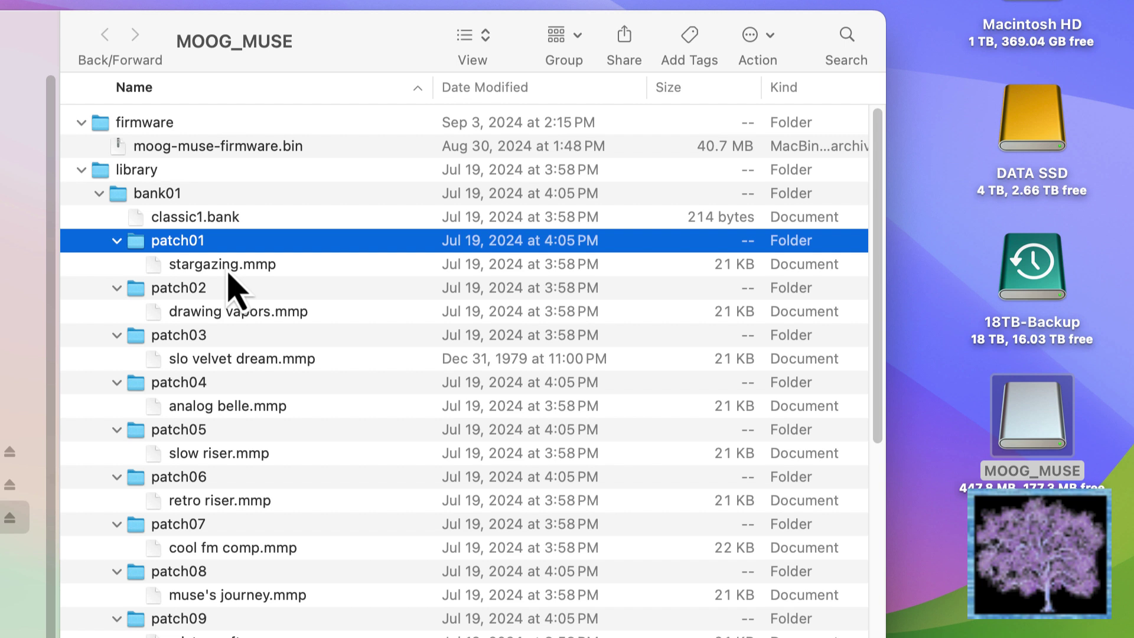
key(Down)
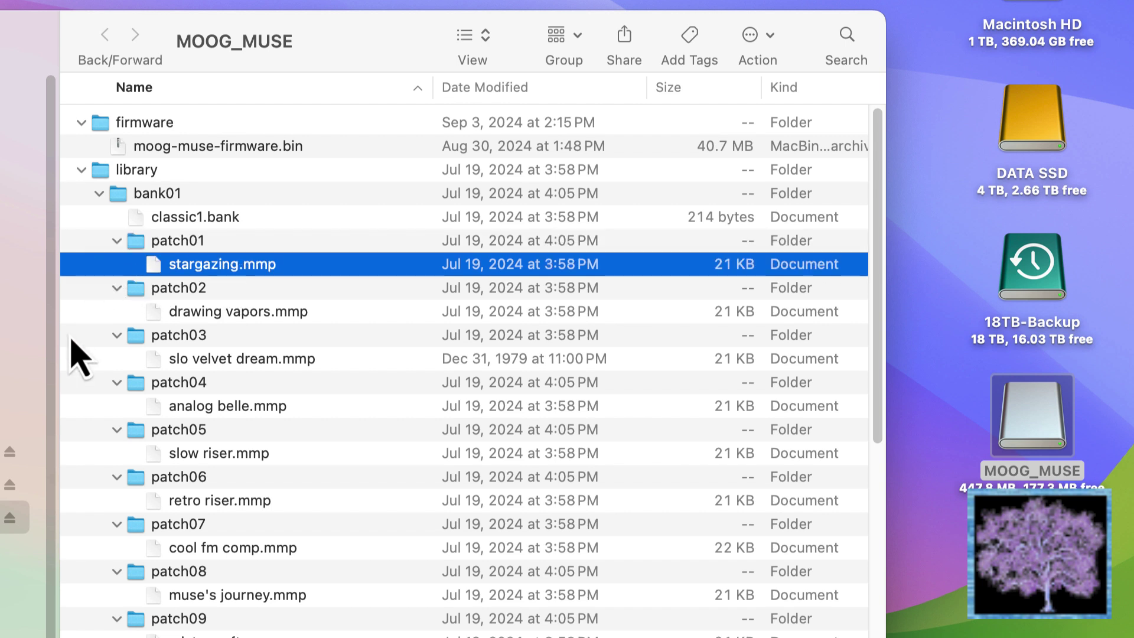
Open stargazing.mmp in TextEdit and enlarge the window to read its patch parameters
right_click(242, 277)
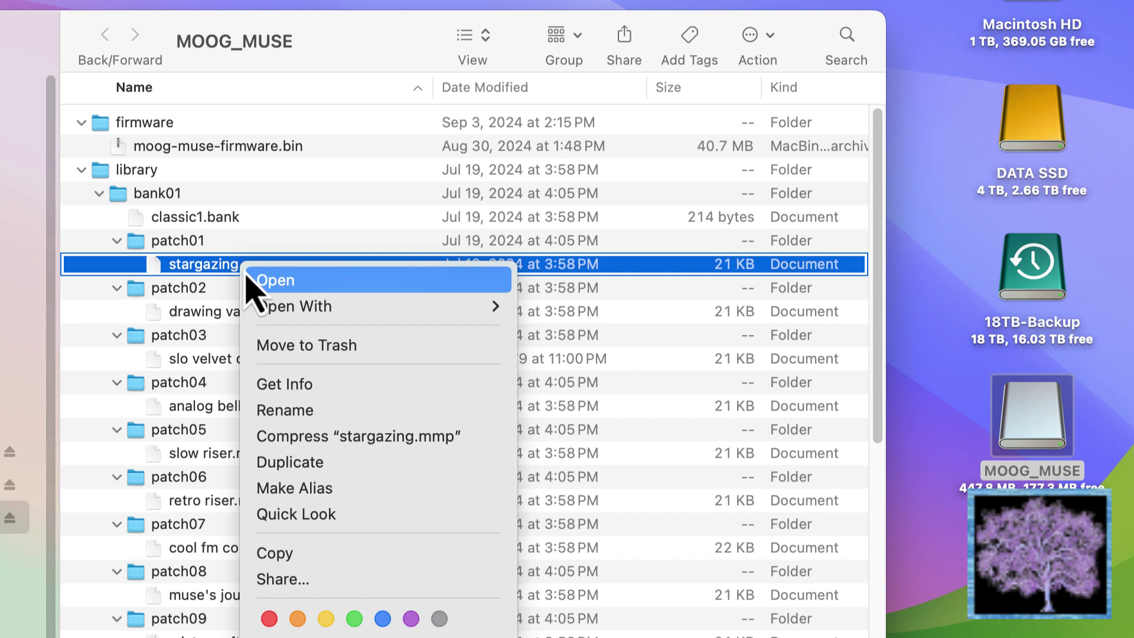
mouse_move(426, 312)
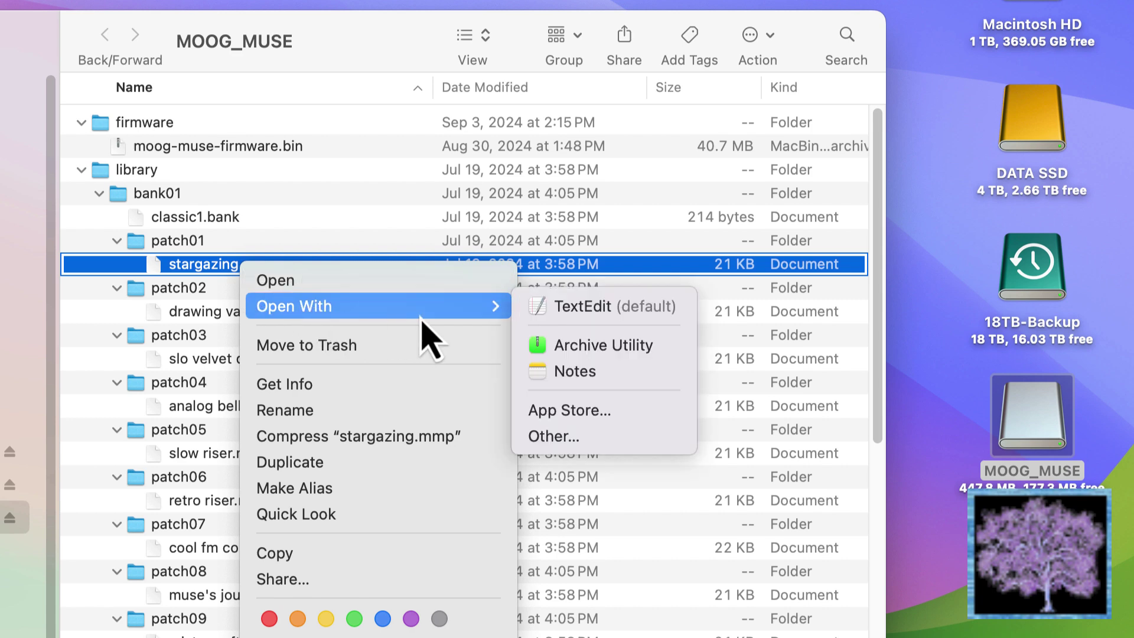
click(552, 313)
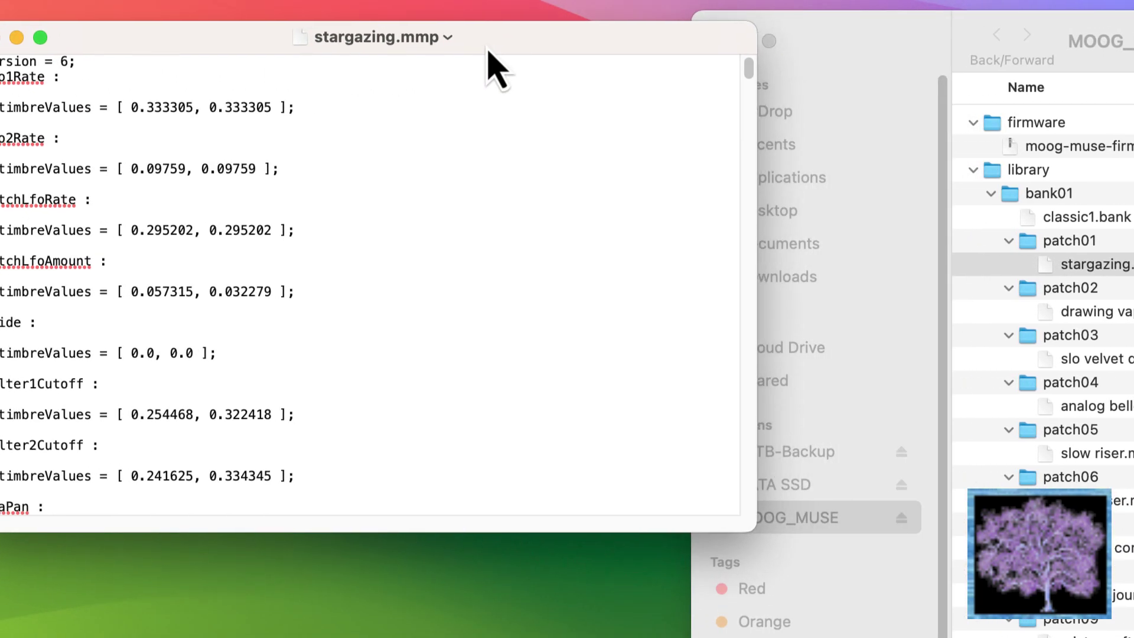
drag(561, 53, 620, 63)
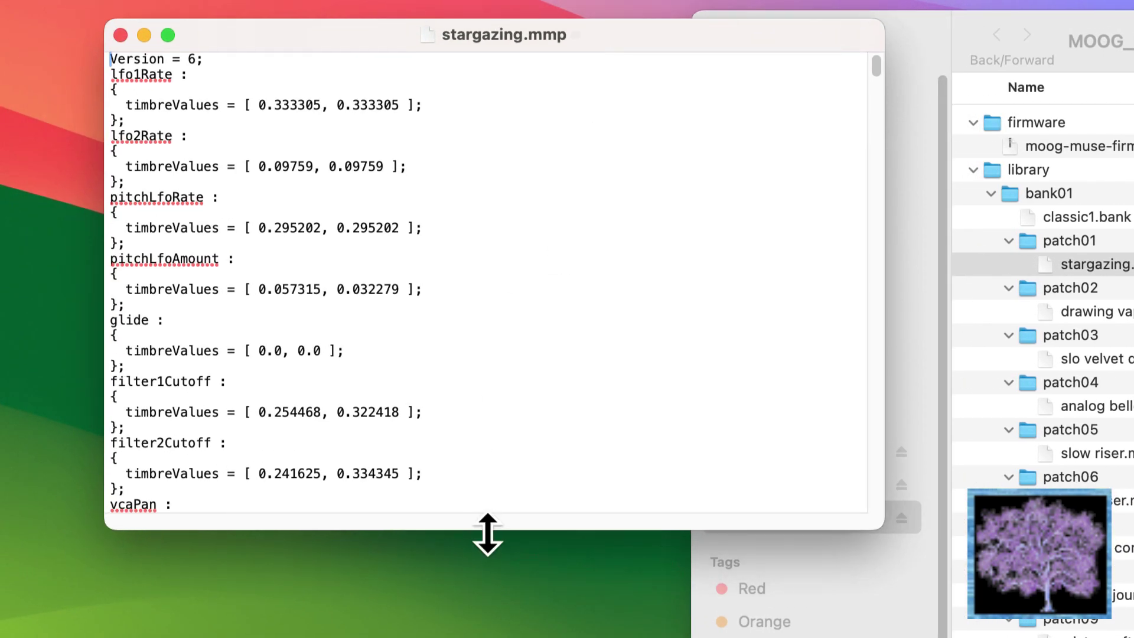
drag(489, 532, 490, 637)
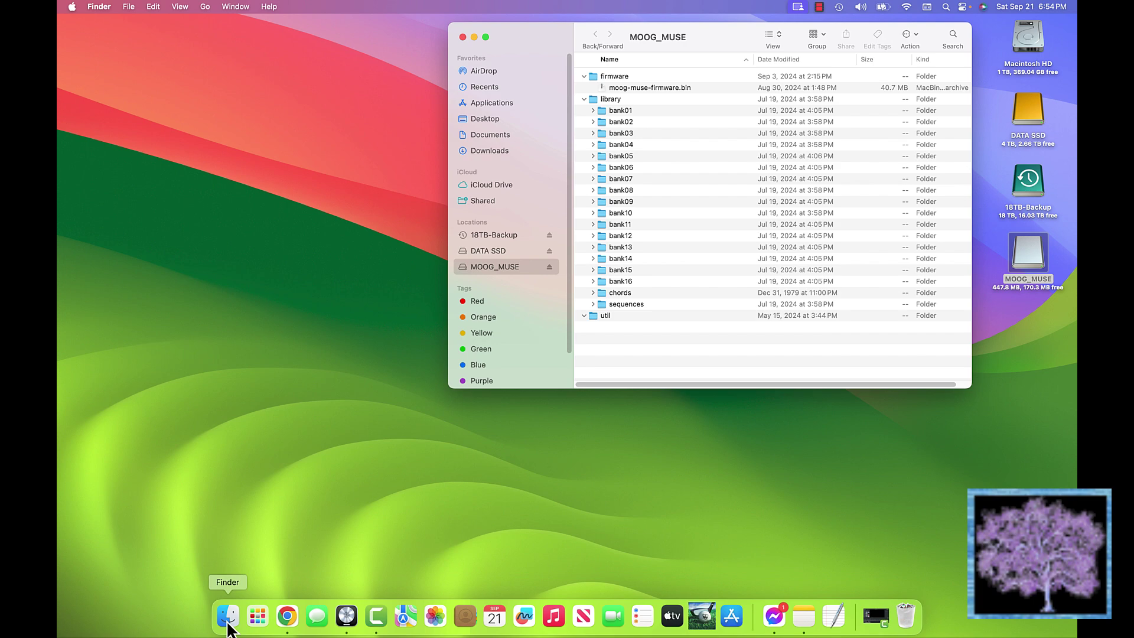
Open a new Finder window on Downloads showing the MUSE-LIB-001 FACTORY and MUSE-LIB-002 BONUS folders
right_click(229, 617)
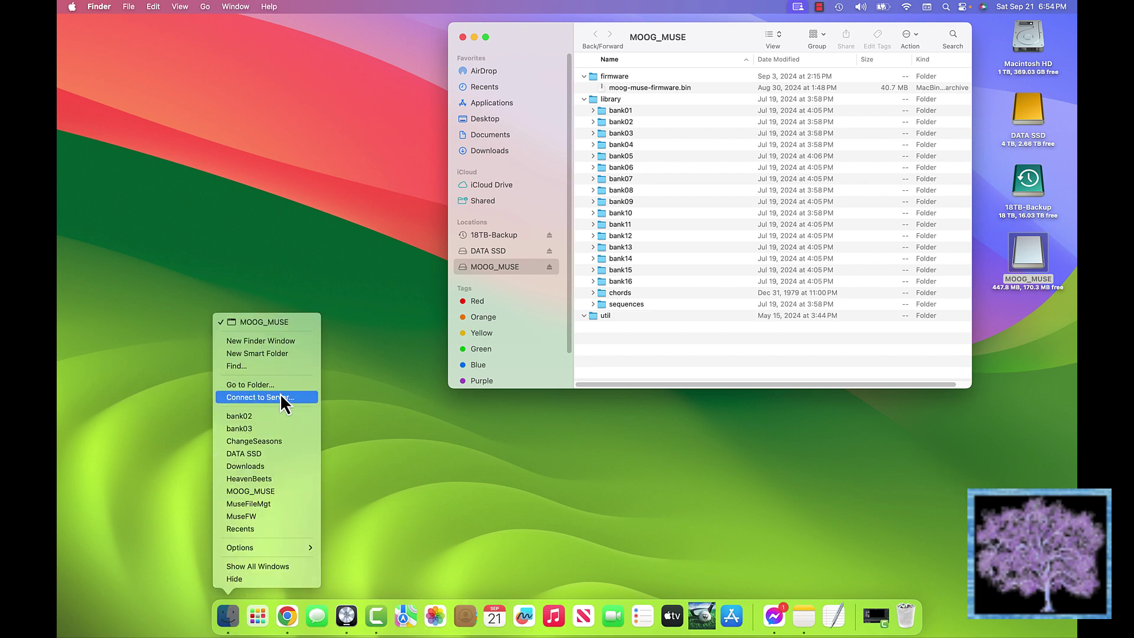
click(286, 342)
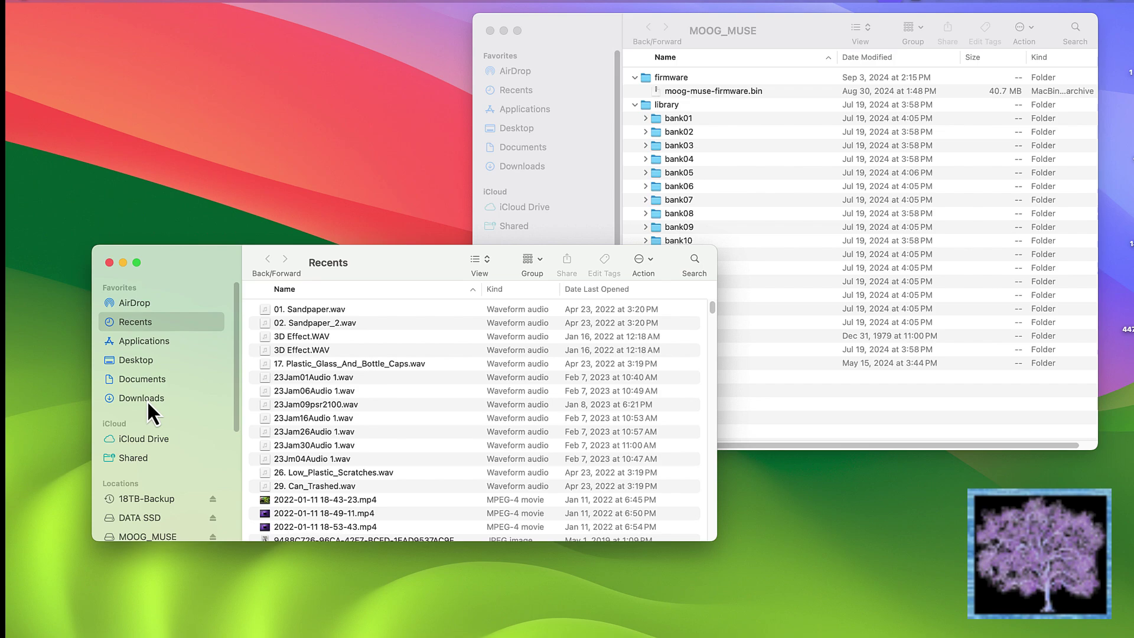
click(145, 399)
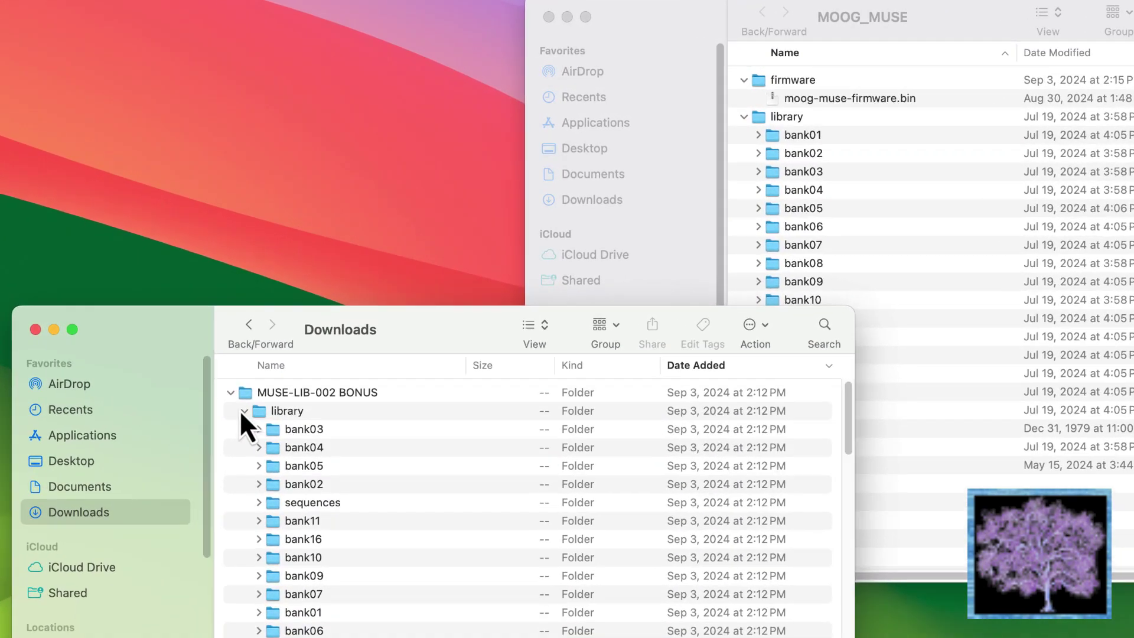
click(230, 393)
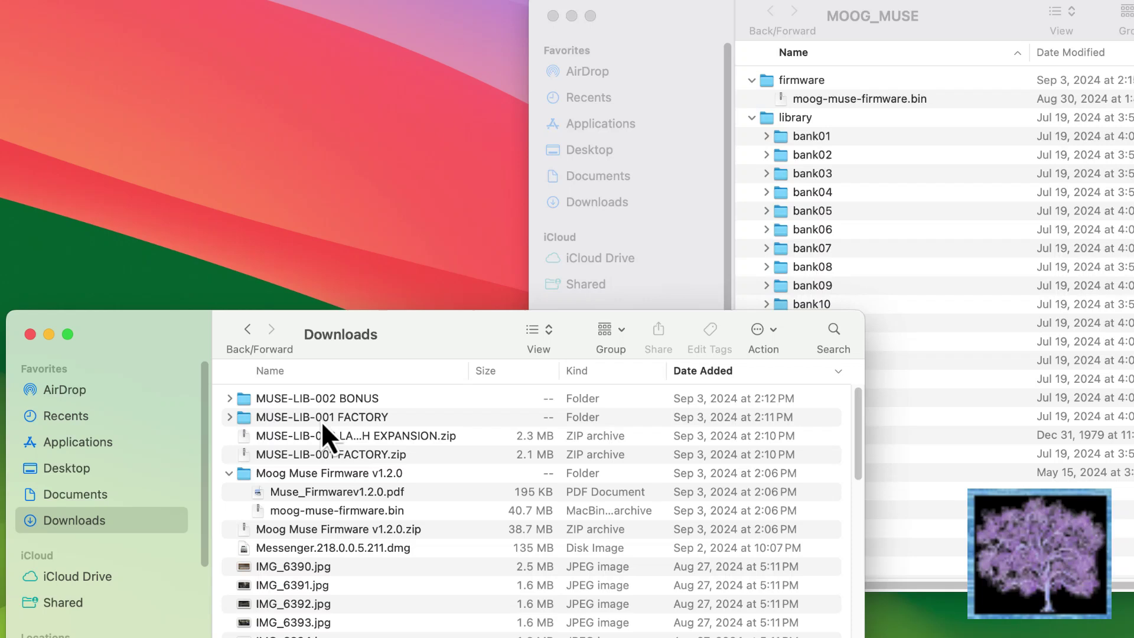
click(313, 419)
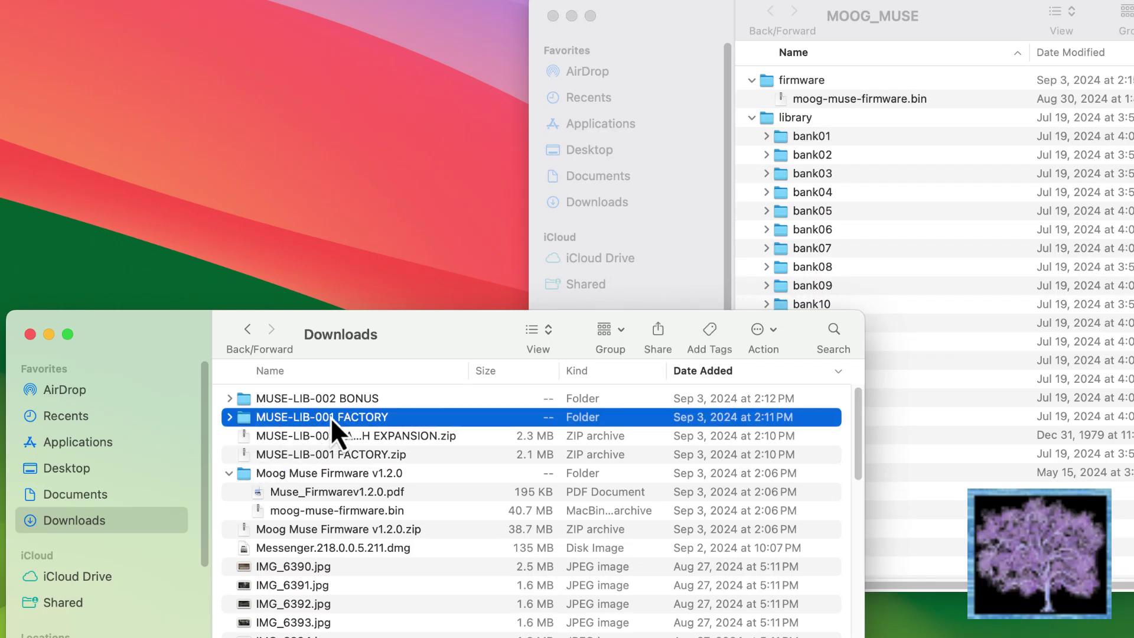
click(326, 399)
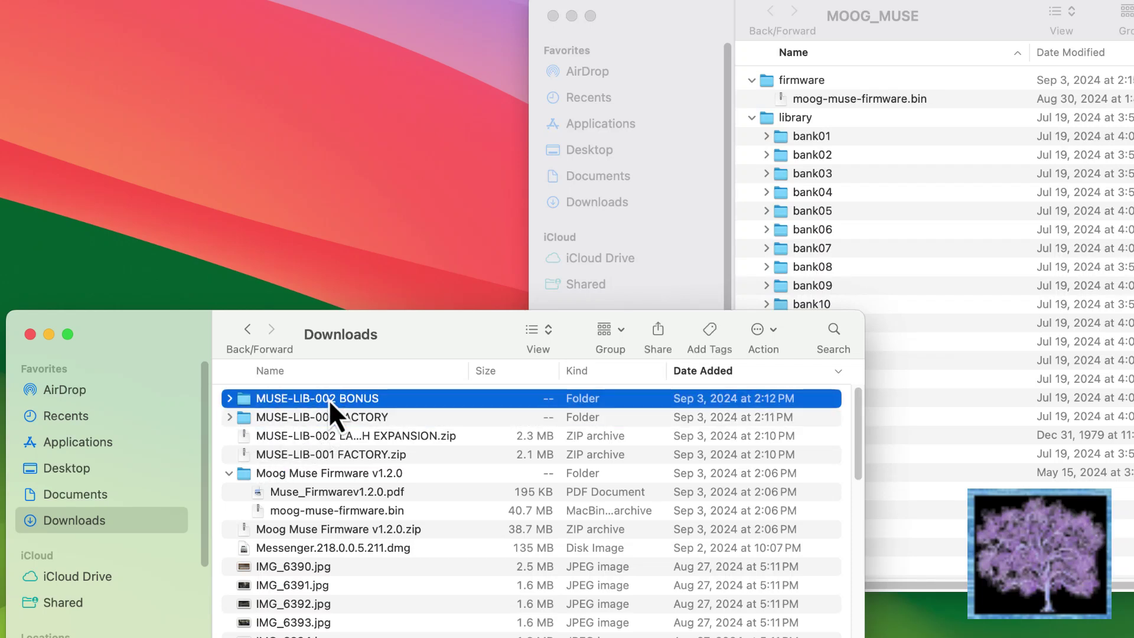
Inspect the factory library banks and the MUSE-LIB-002 BONUS contents, then collapse both
click(228, 417)
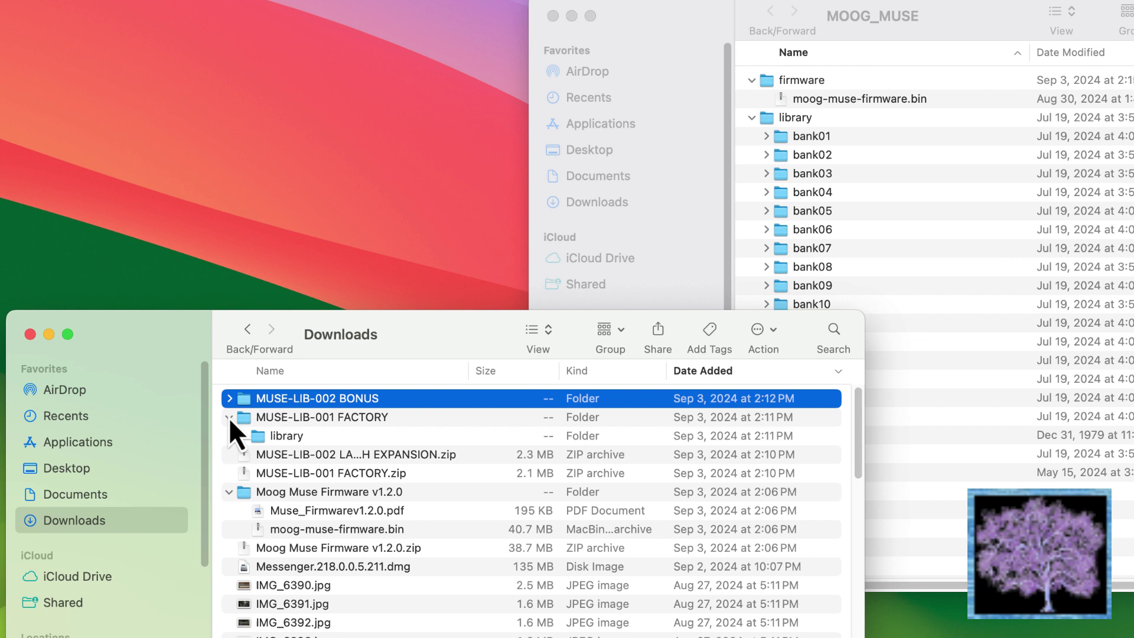
click(242, 436)
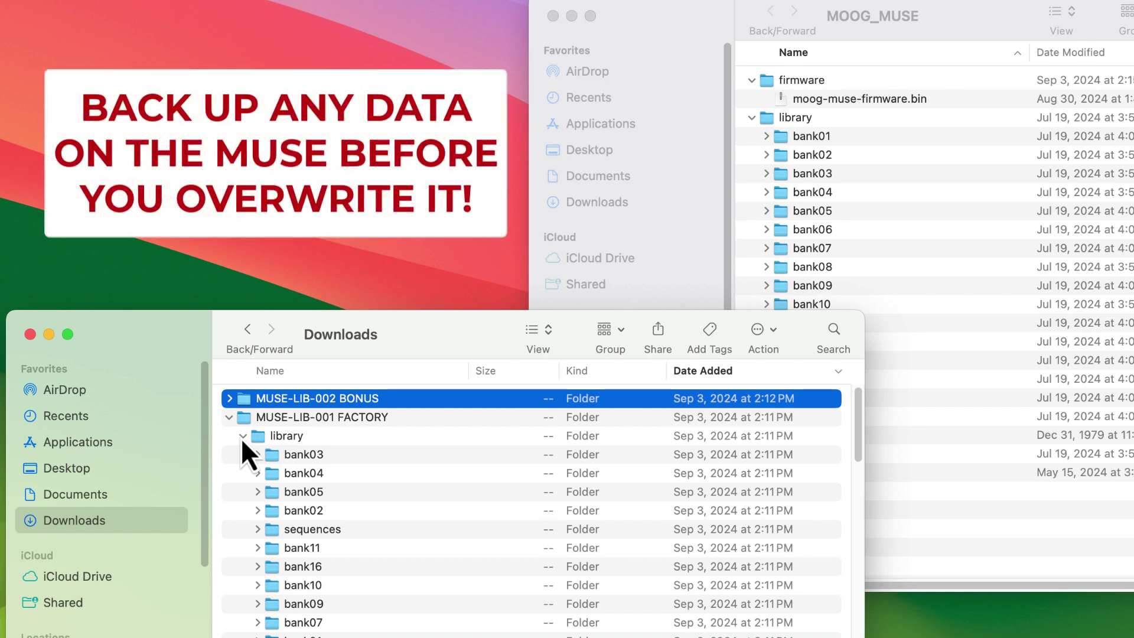
click(243, 436)
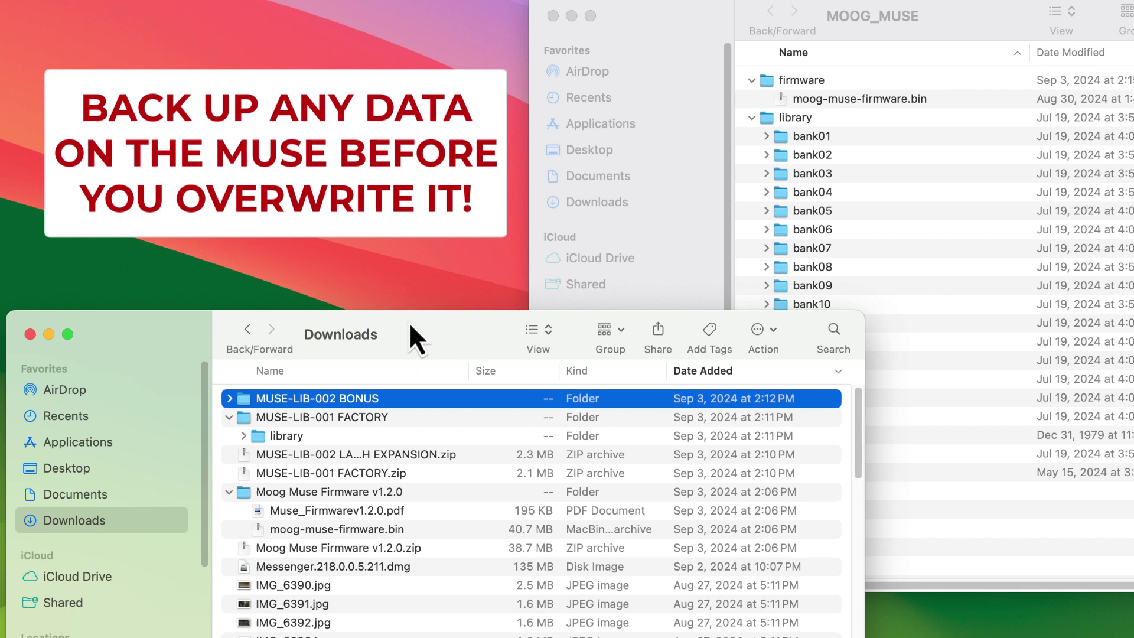
drag(408, 321, 305, 333)
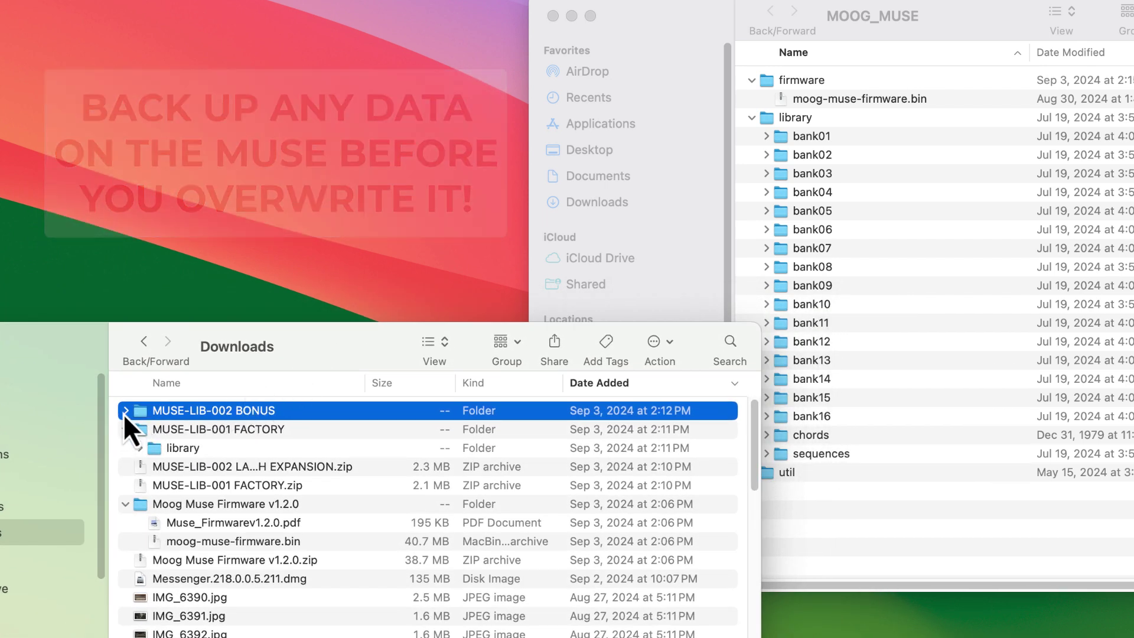
click(125, 412)
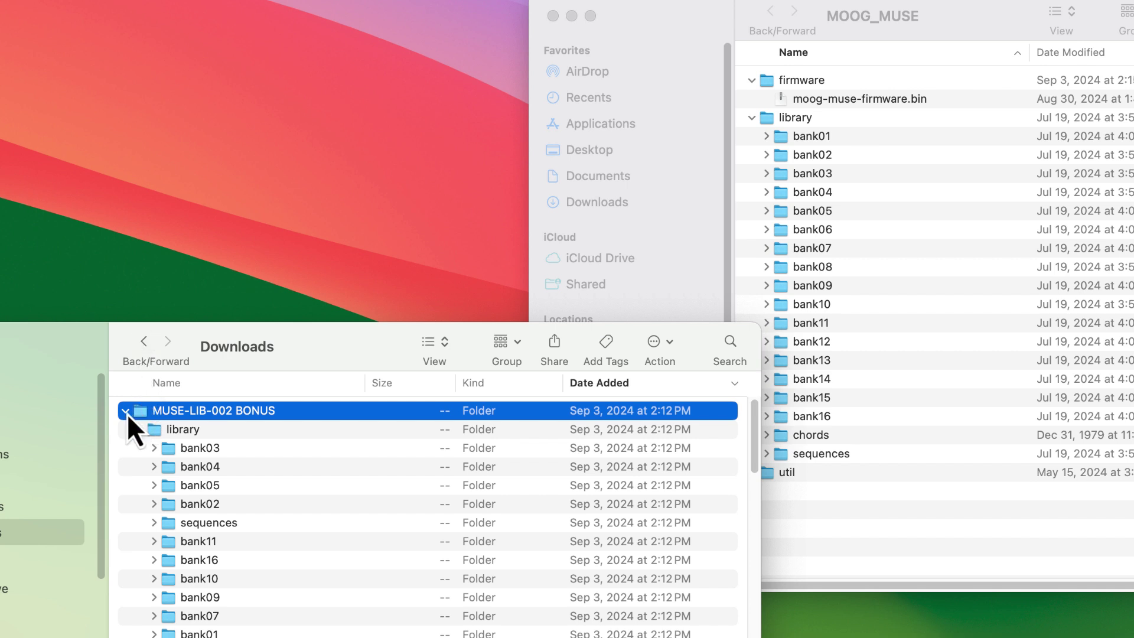
click(125, 412)
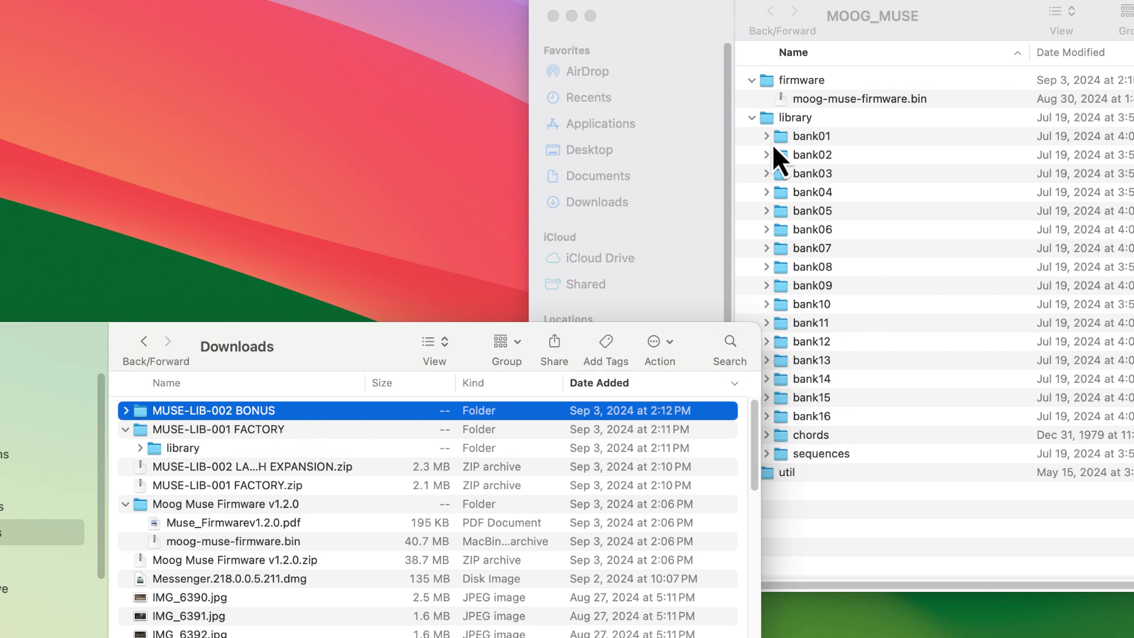
Open the MOOG_MUSE library and the factory library side by side, selecting all factory folders
click(796, 118)
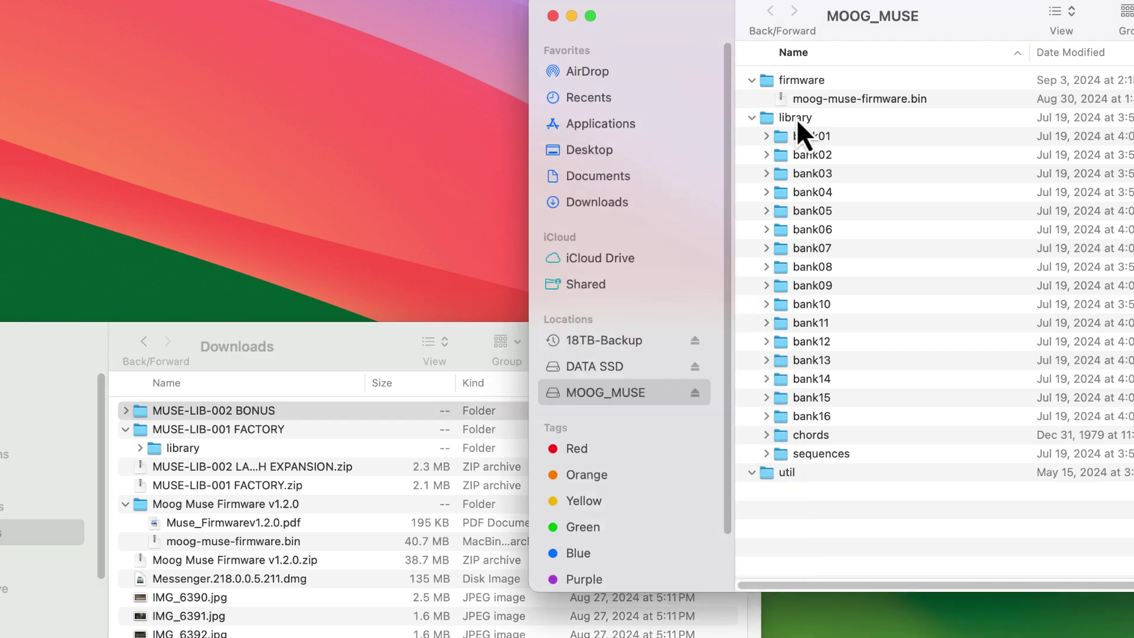
click(796, 118)
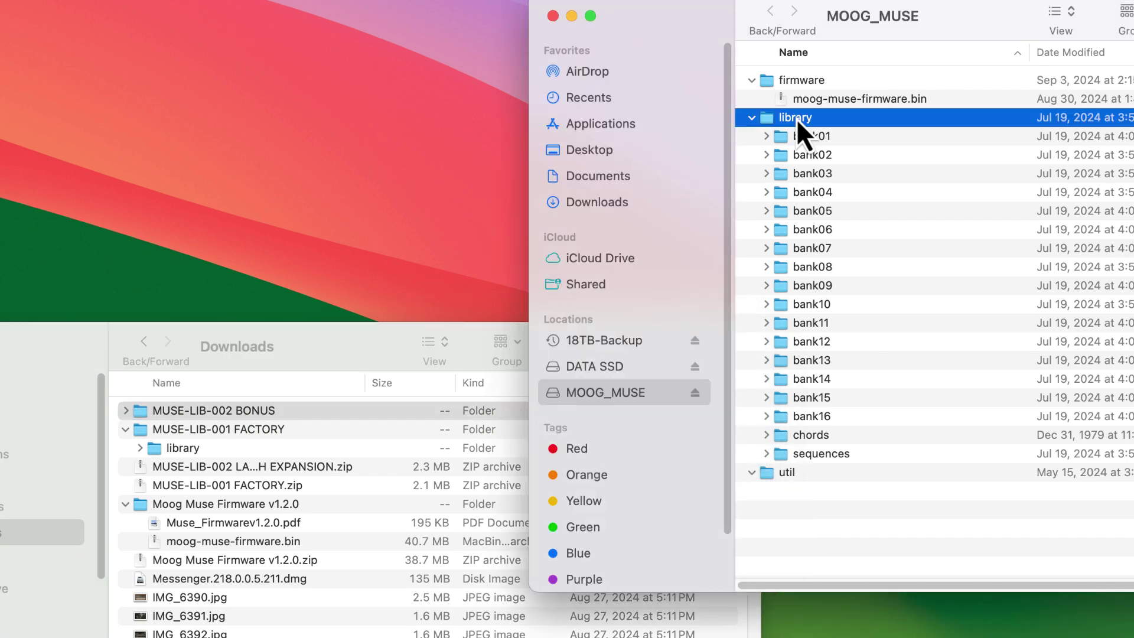
double_click(796, 119)
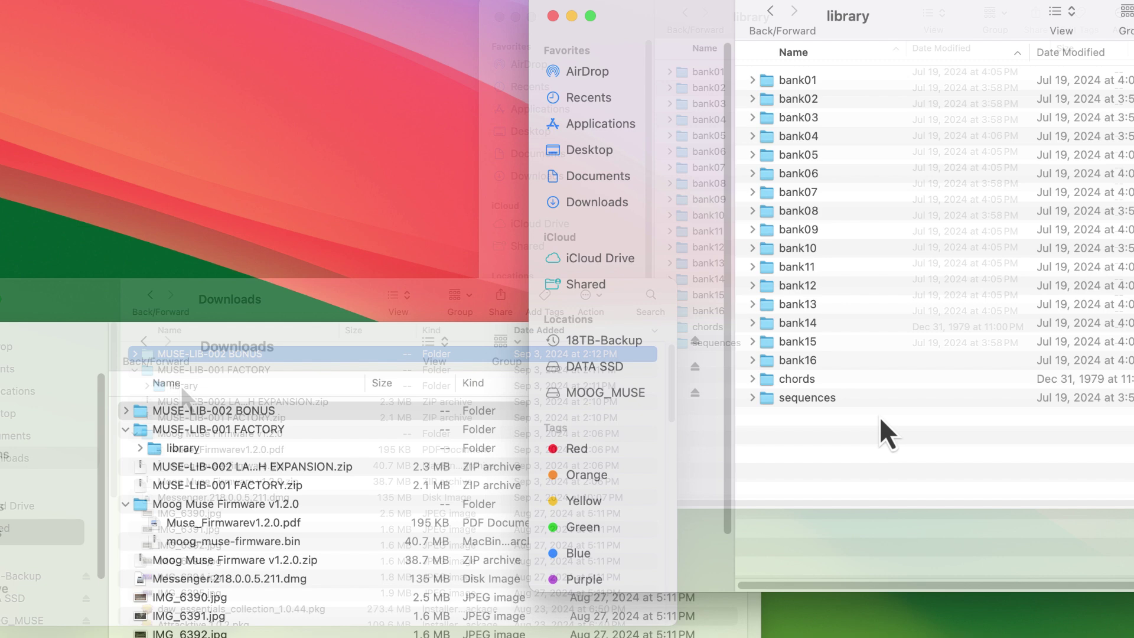
click(180, 448)
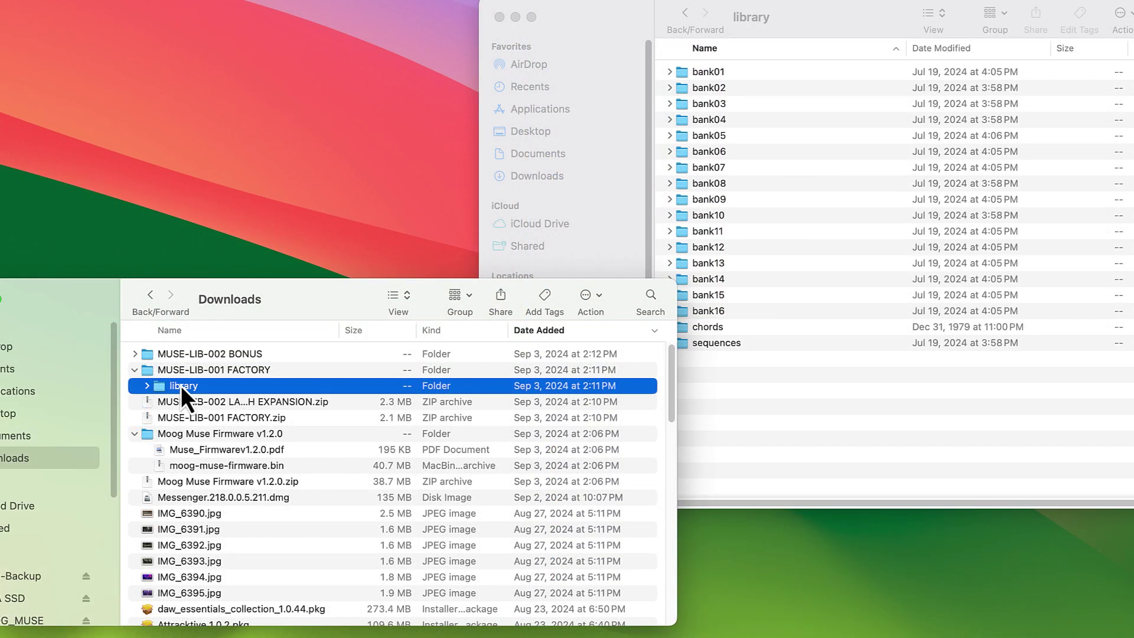
double_click(181, 386)
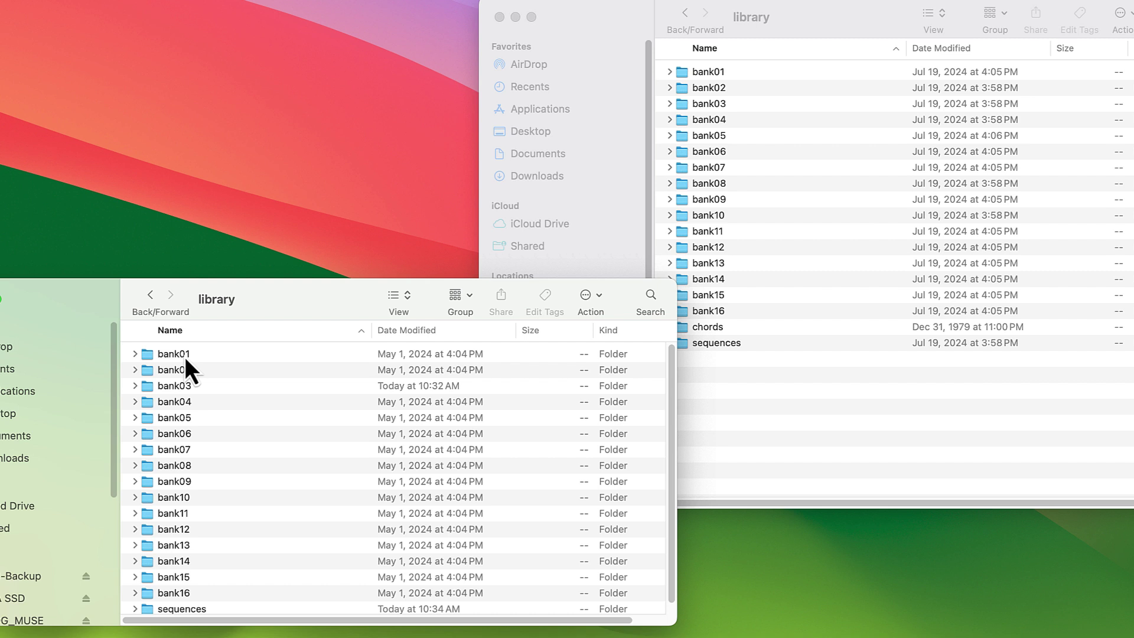
key(super+a)
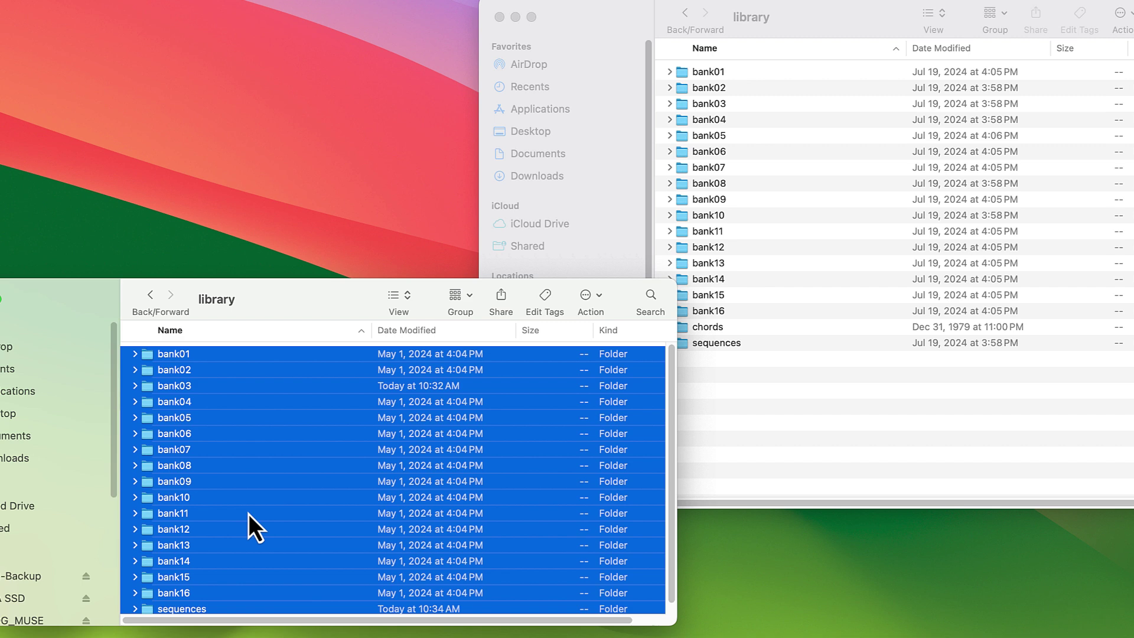
Copy all factory bank, chords and sequences folders into the MOOG_MUSE library, replacing all existing ones
drag(249, 514, 785, 420)
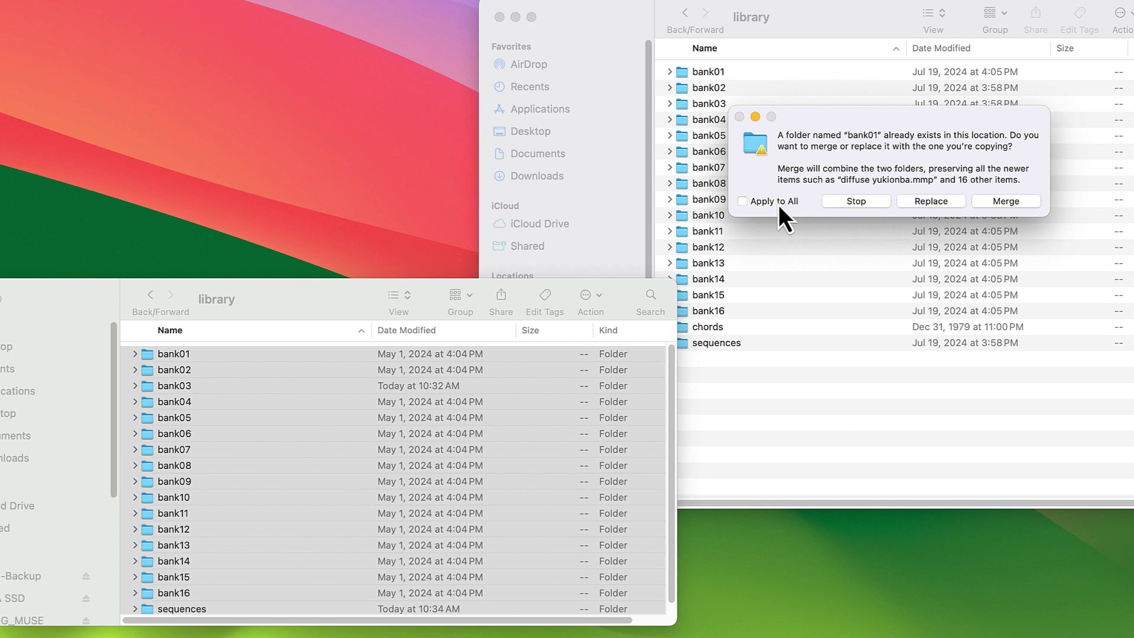
click(921, 204)
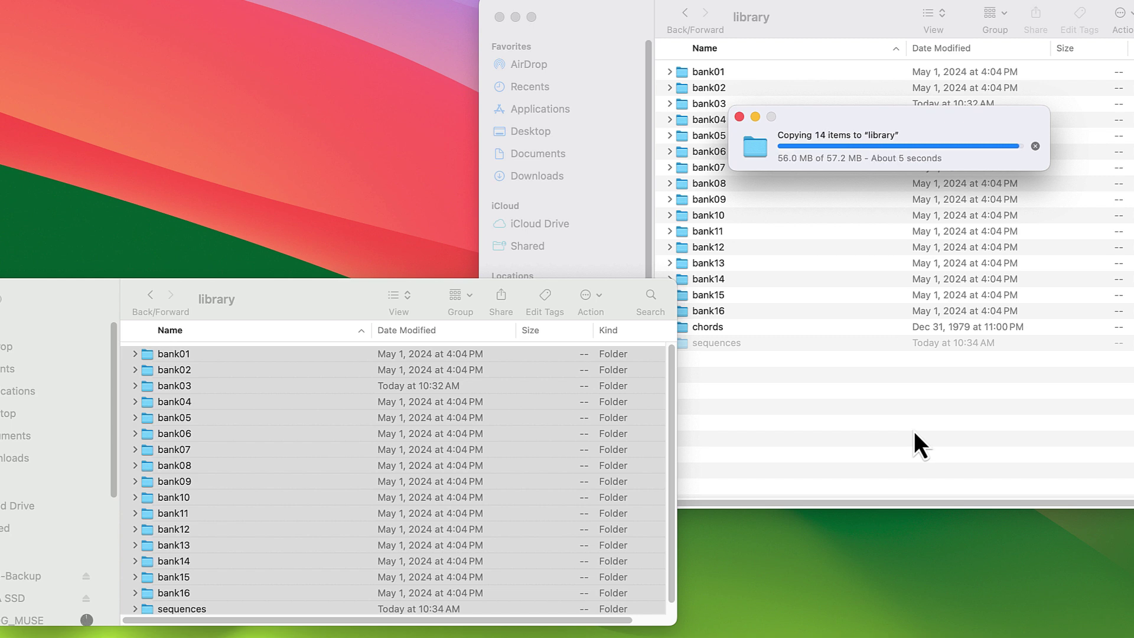
Return to Downloads and expand MUSE-LIB-002 BONUS to reveal bank09's lead.bank and patch folders
click(151, 294)
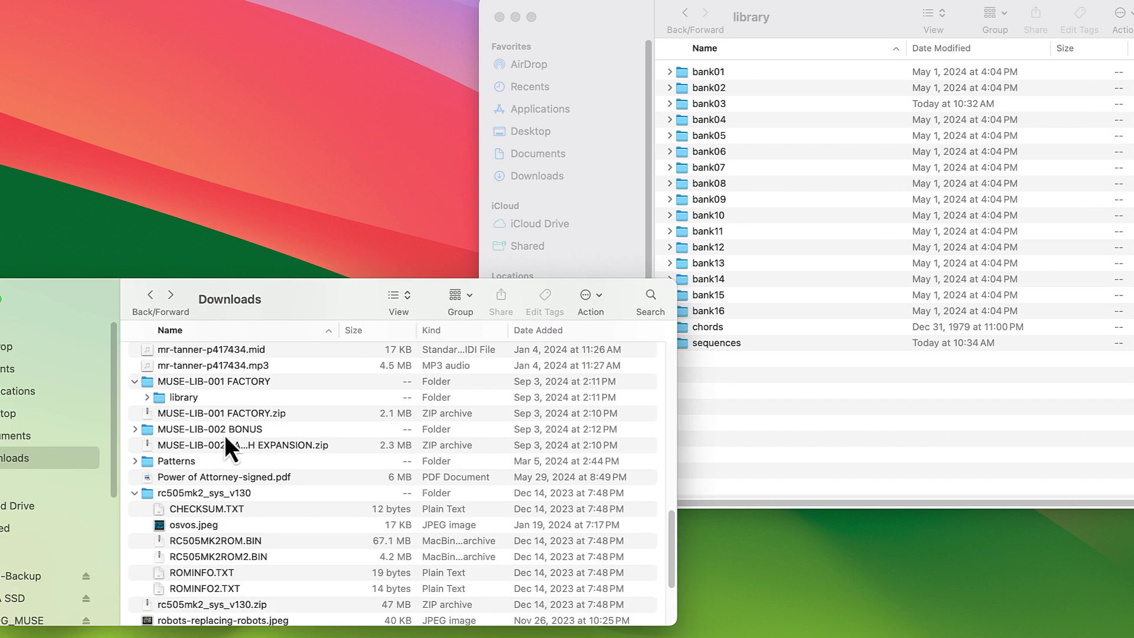
click(166, 431)
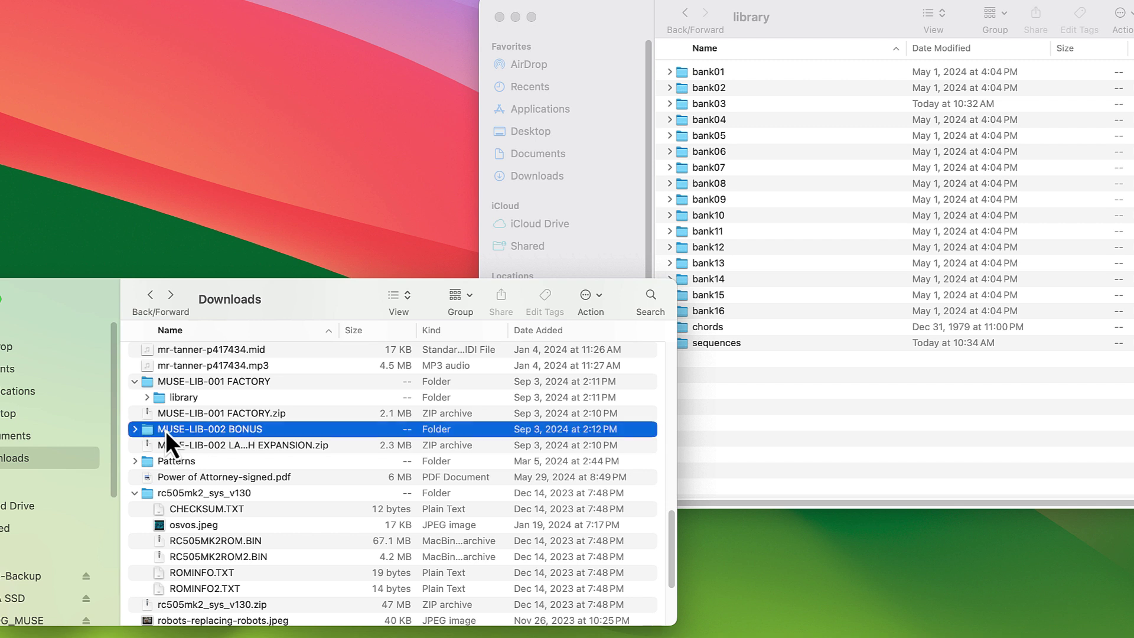
click(135, 430)
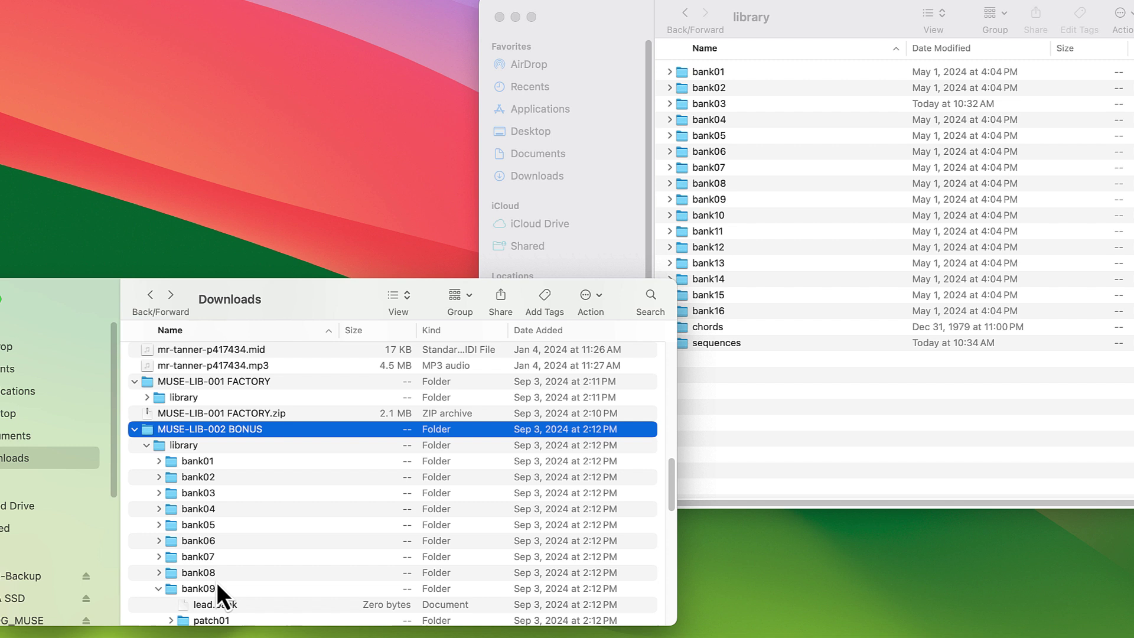
scroll(217, 583, down, 1)
click(193, 579)
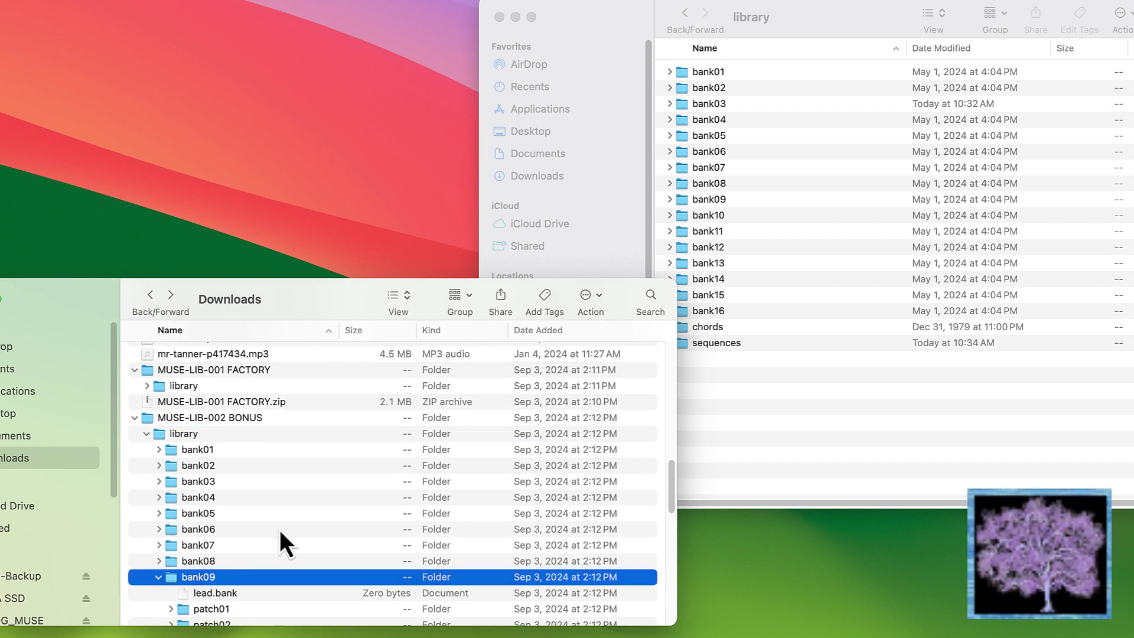
scroll(279, 530, down, 5)
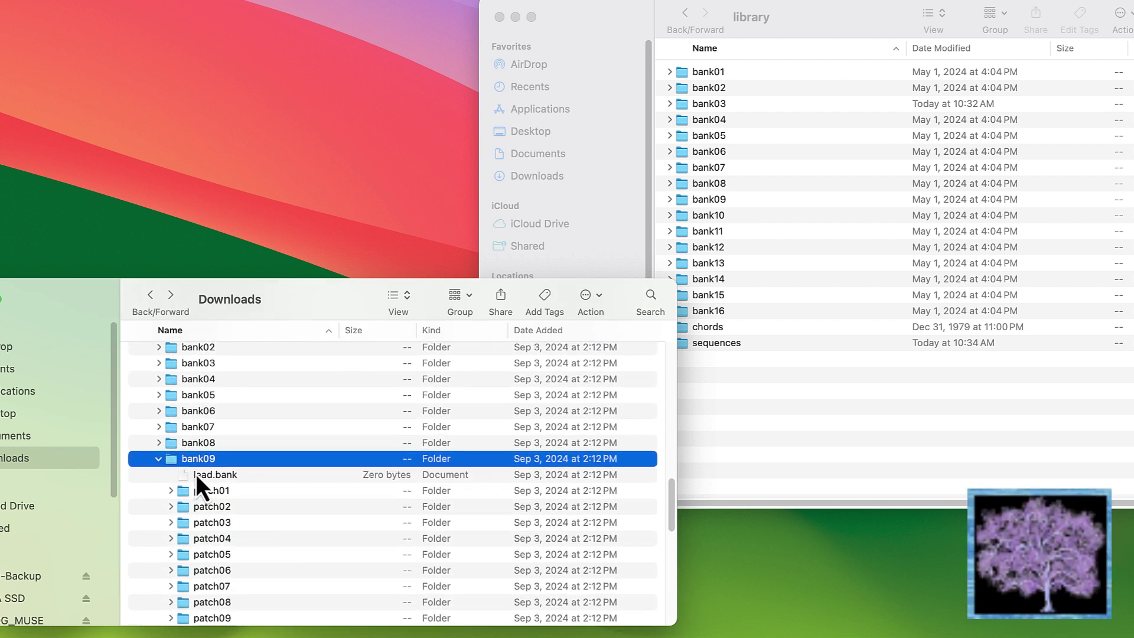
scroll(232, 464, down, 3)
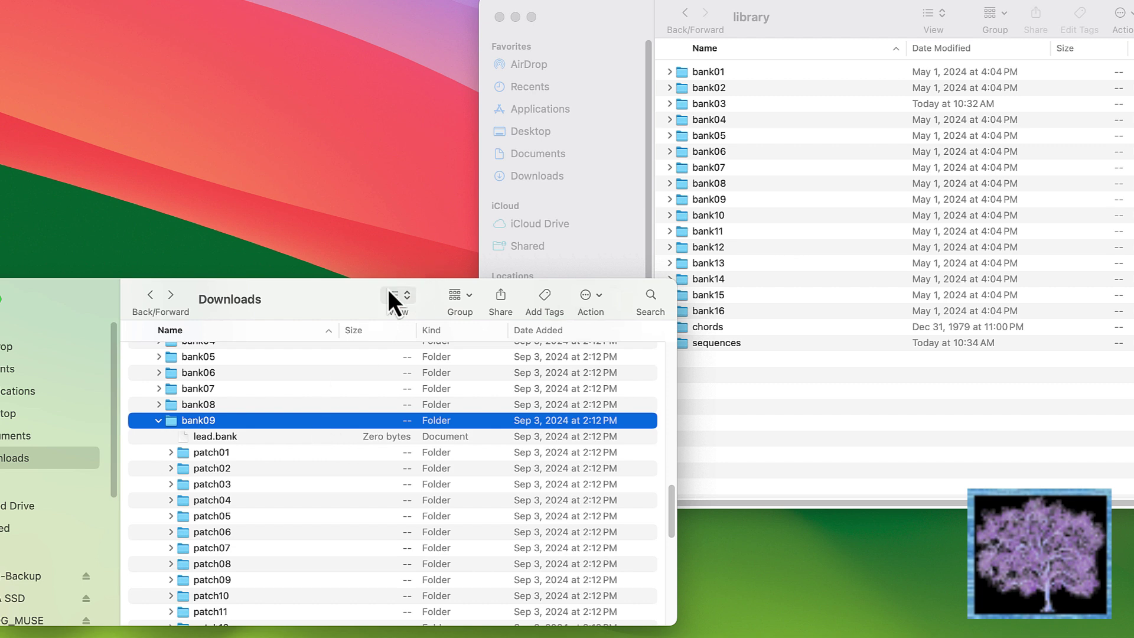
drag(355, 297, 317, 262)
Trash bank15's patch01–patch16 folders and user1.bank, then open the empty bank15 folder
click(670, 295)
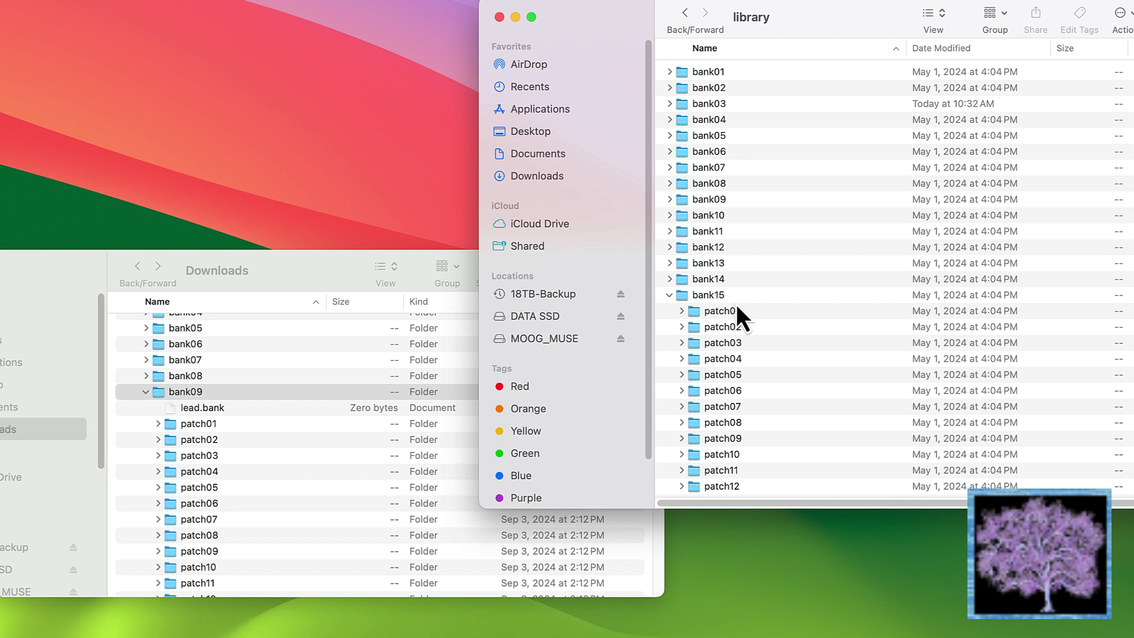
scroll(743, 334, down, 5)
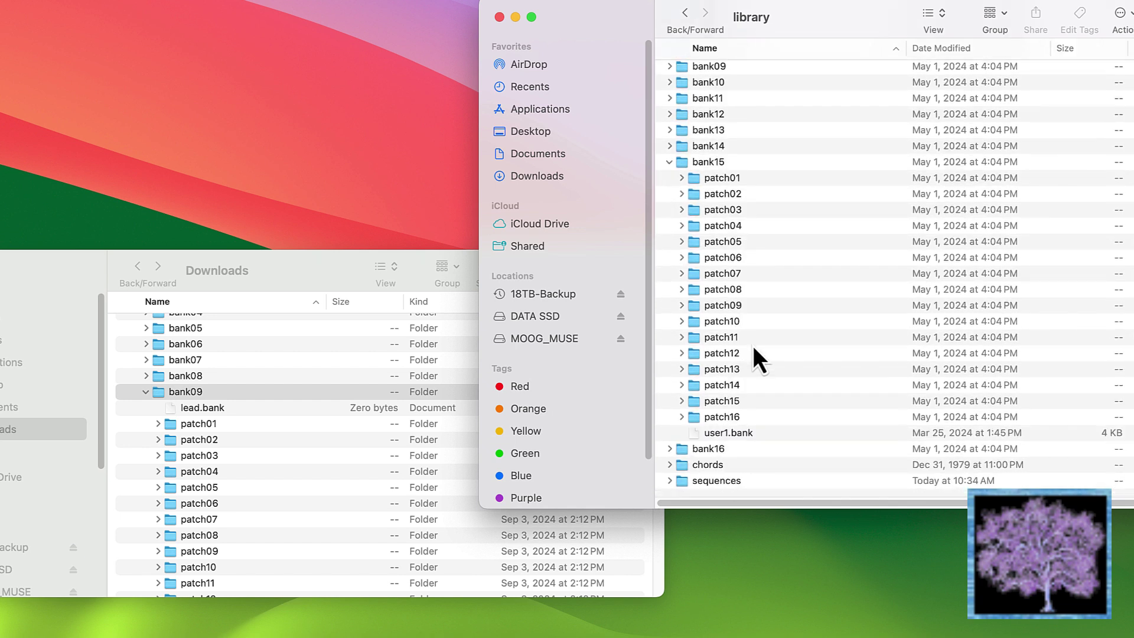
click(724, 177)
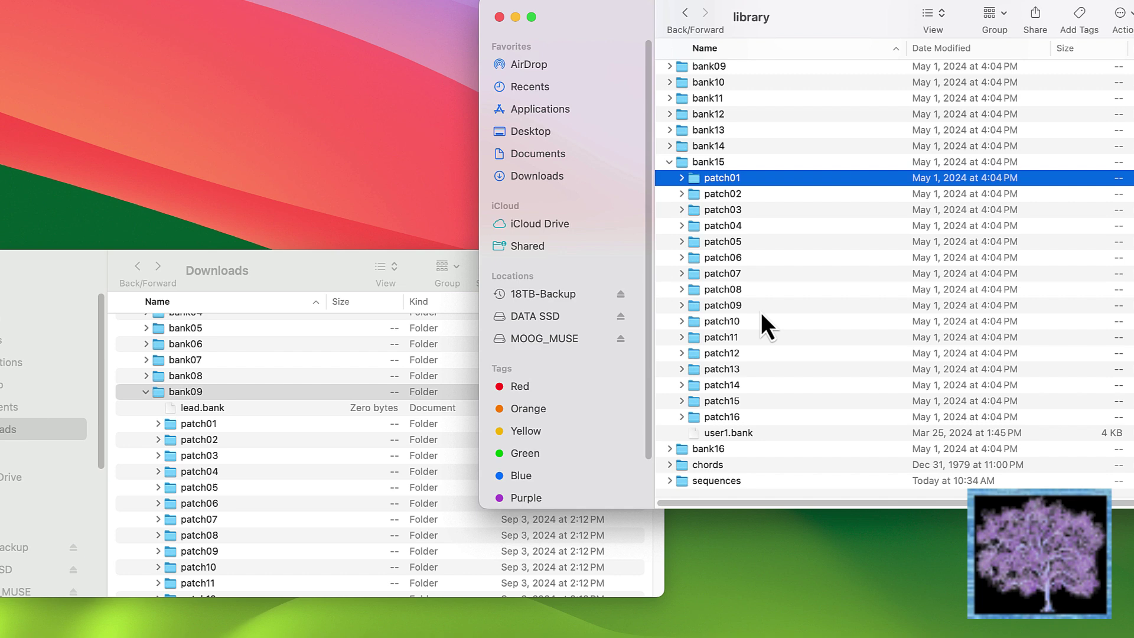
shift+click(740, 435)
drag(736, 296, 1069, 635)
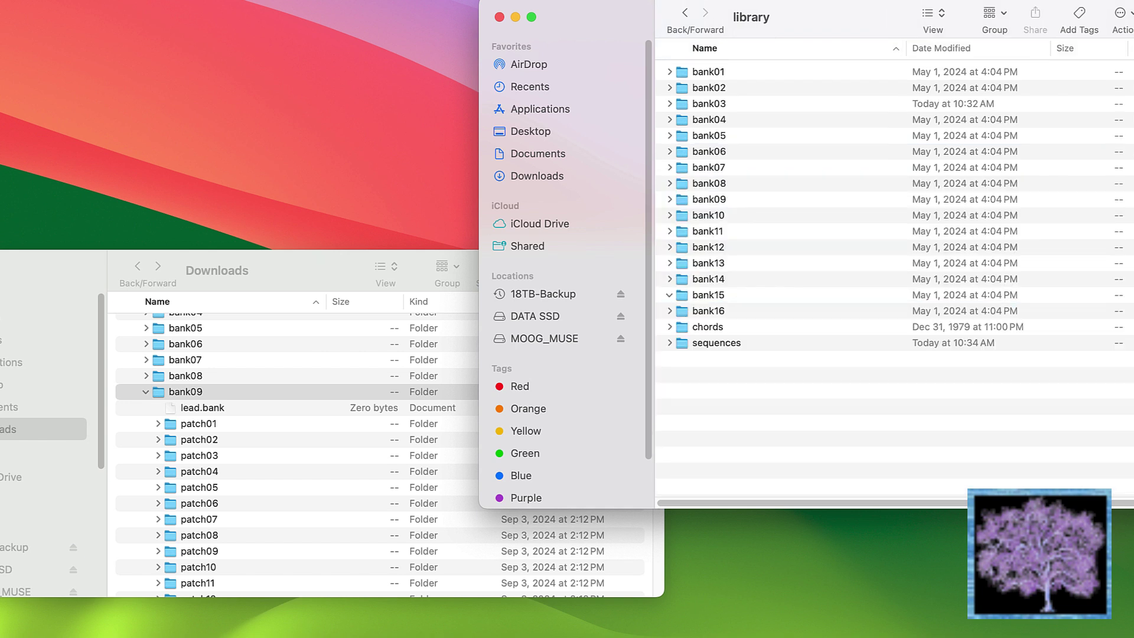
double_click(701, 296)
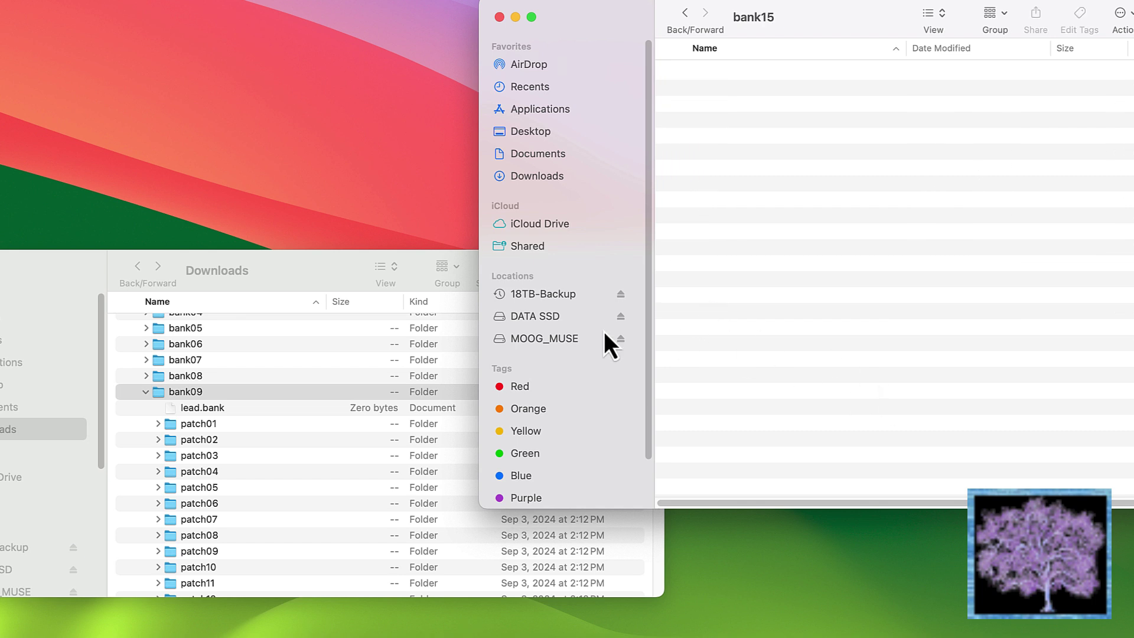
Select lead.bank in the bonus bank09 folder of the Downloads window
click(226, 410)
click(227, 408)
scroll(286, 456, down, 1)
scroll(286, 455, down, 5)
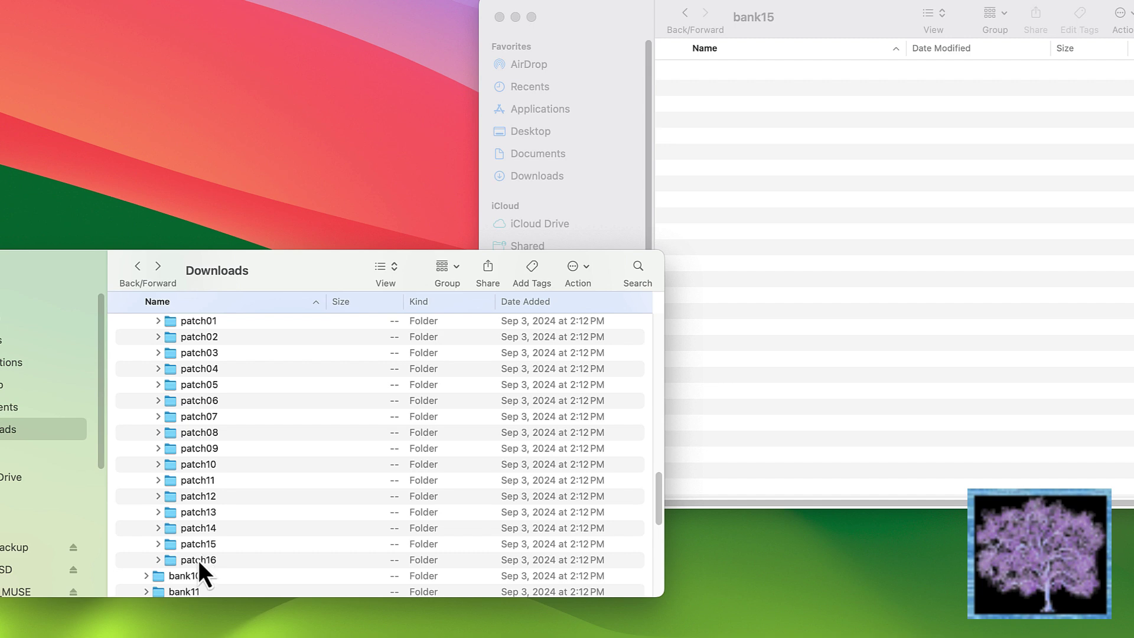
Copy bonus lead.bank and patch01–patch16 into MOOG_MUSE bank15, then close the Downloads window
shift+click(198, 560)
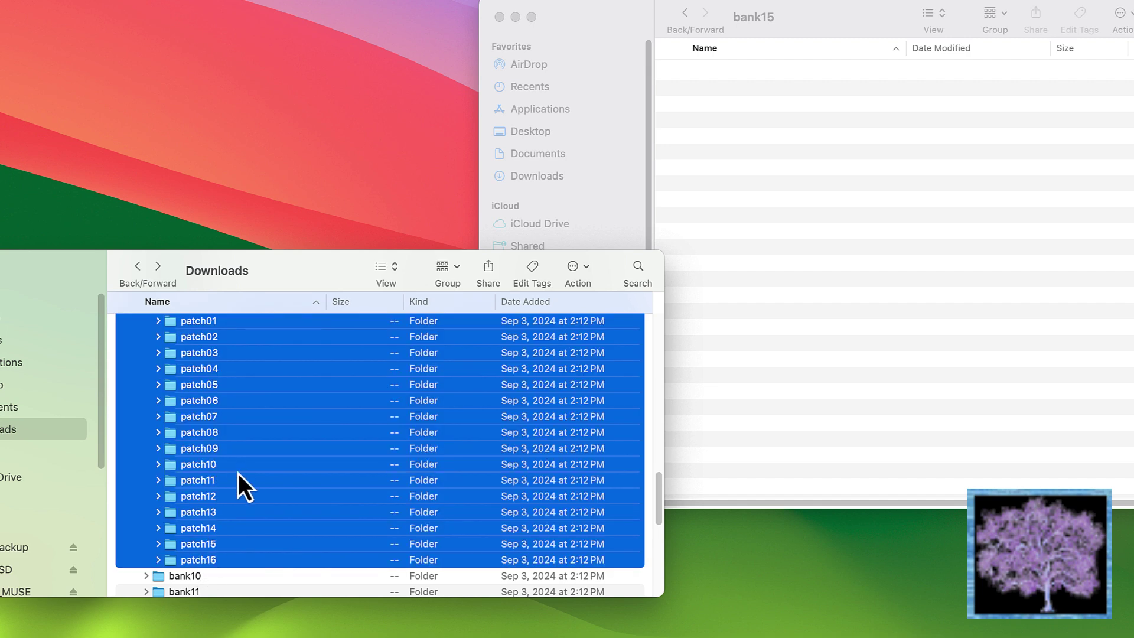
drag(217, 500, 759, 348)
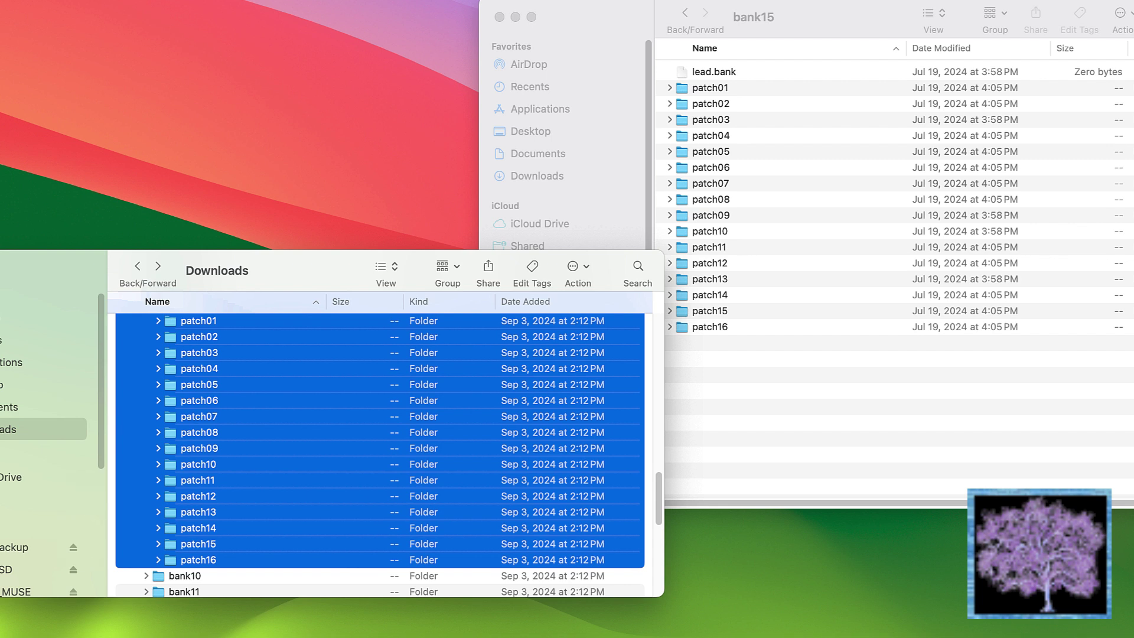
key(super+w)
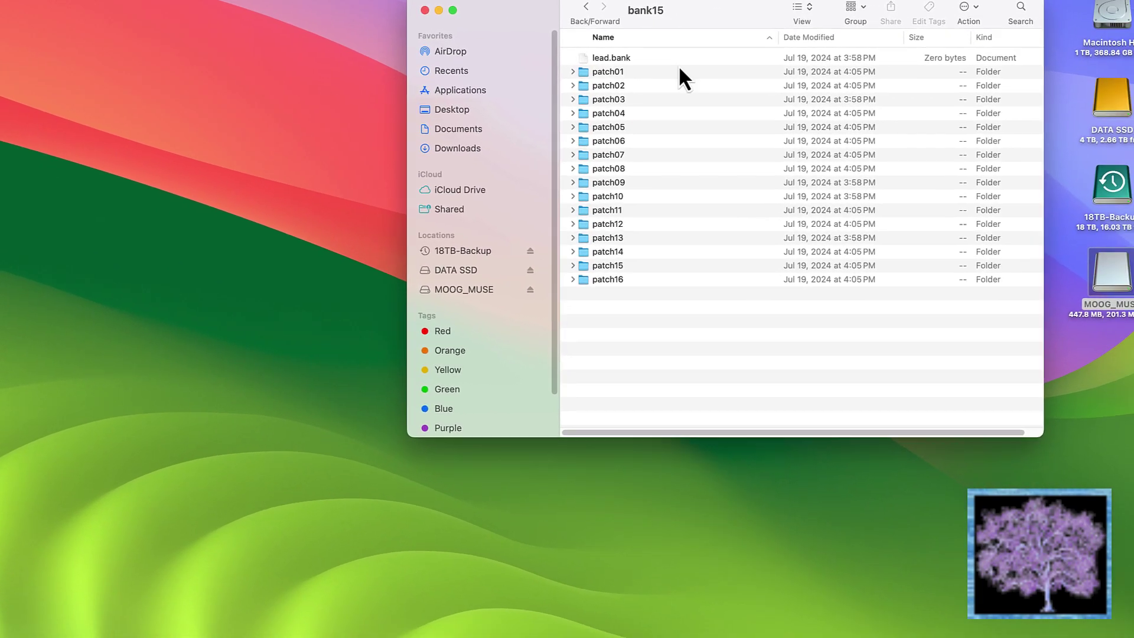
Close the bank15 window and eject the MOOG_MUSE drive
click(415, 9)
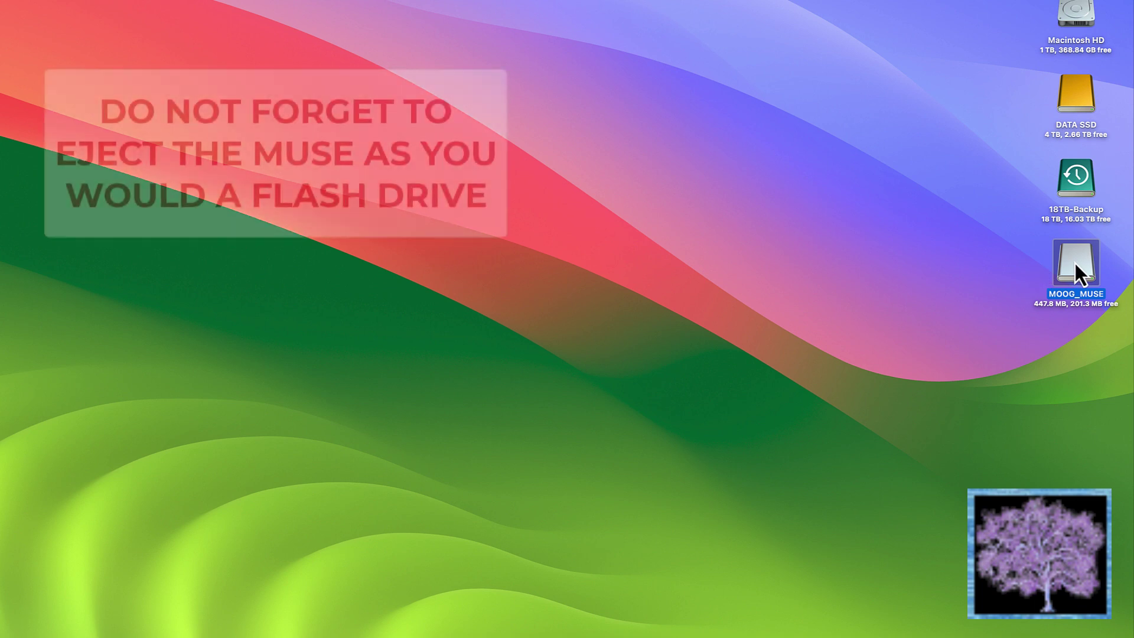
right_click(1076, 264)
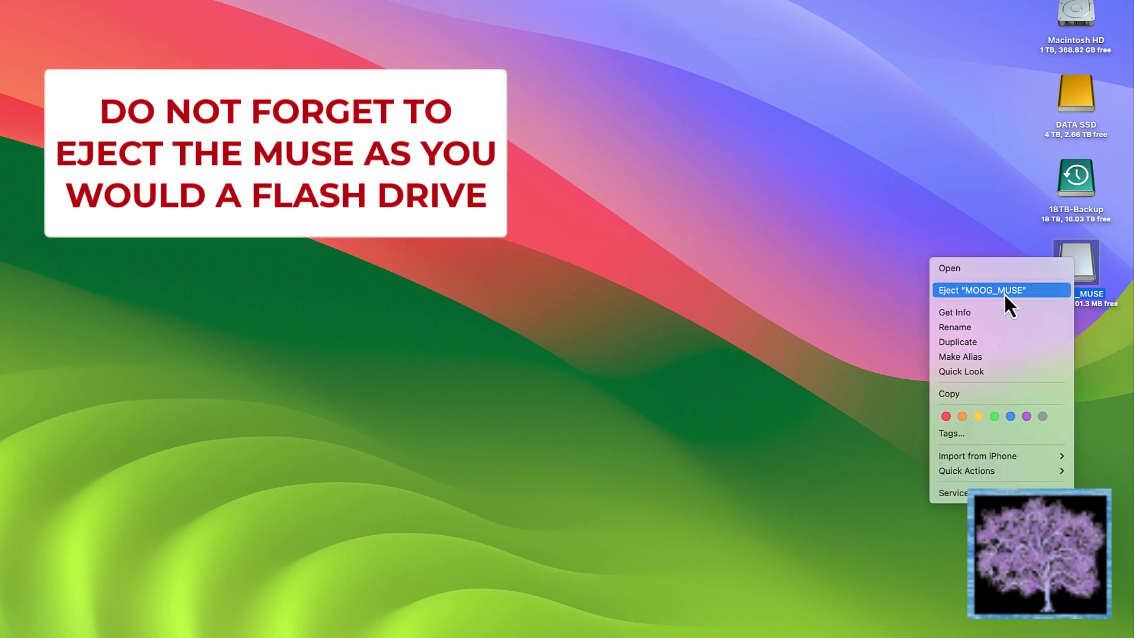
click(1004, 292)
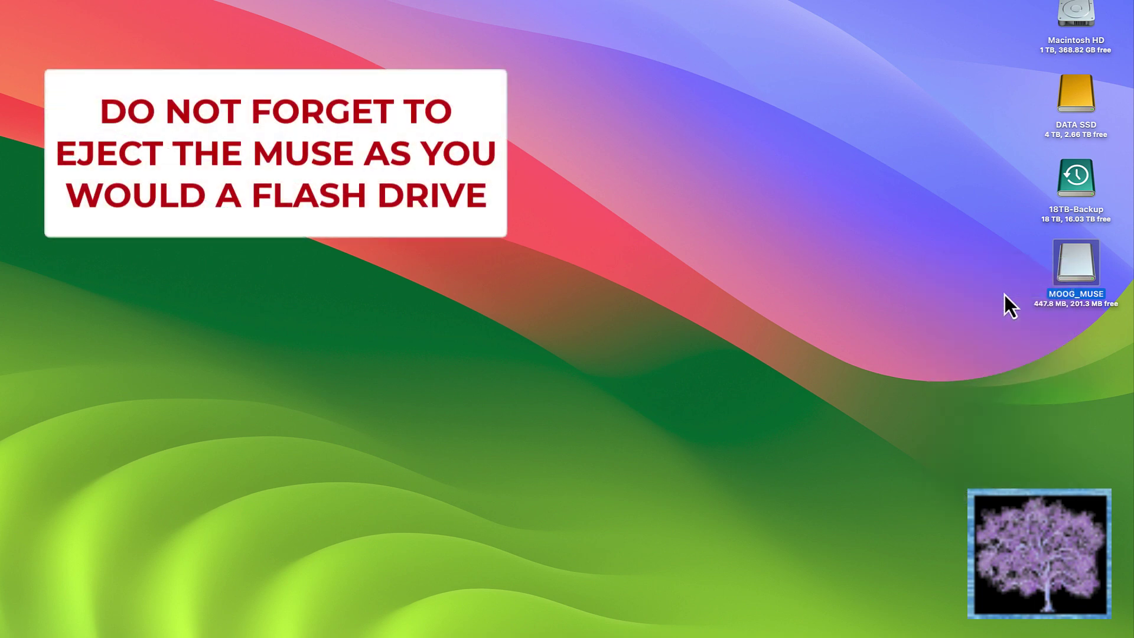